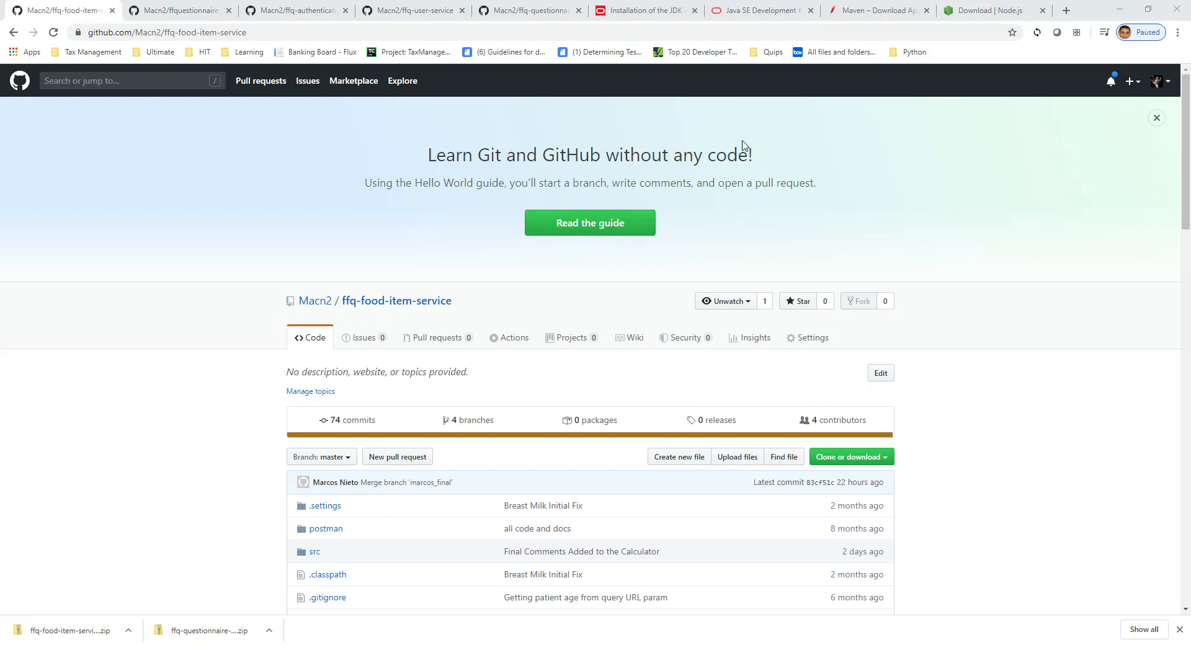
Review the JDK installation guide and the download pages for Java SE Development Kit 13.0.2, Maven and Node.js.
left_click(679, 20)
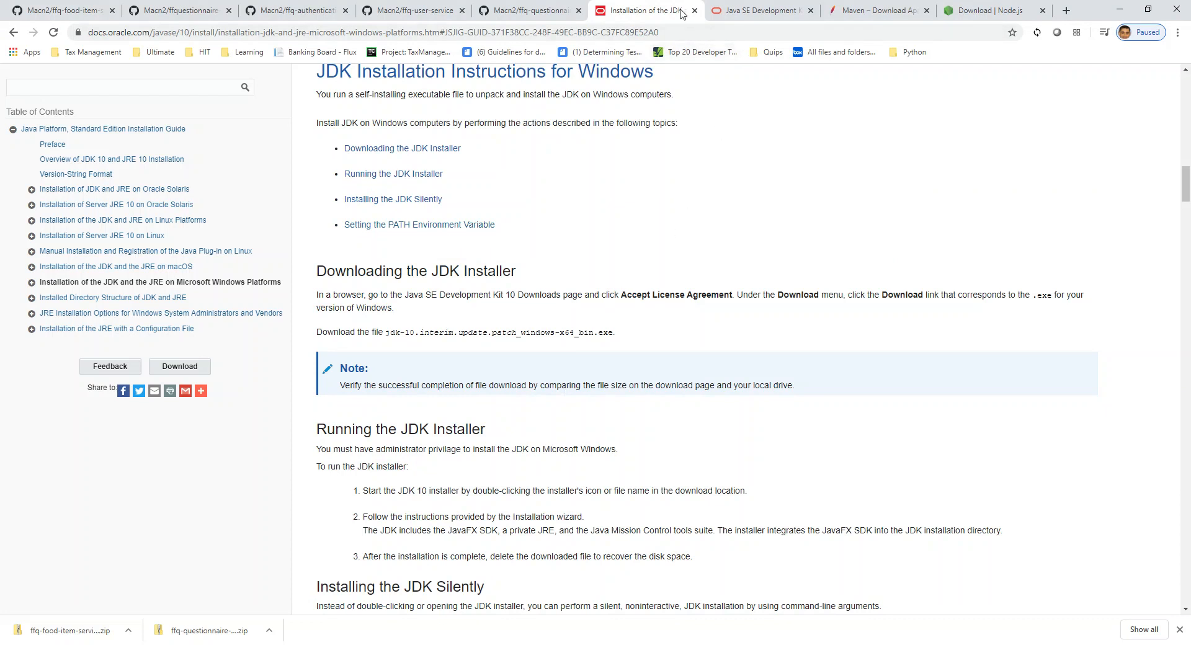
left_click(749, 12)
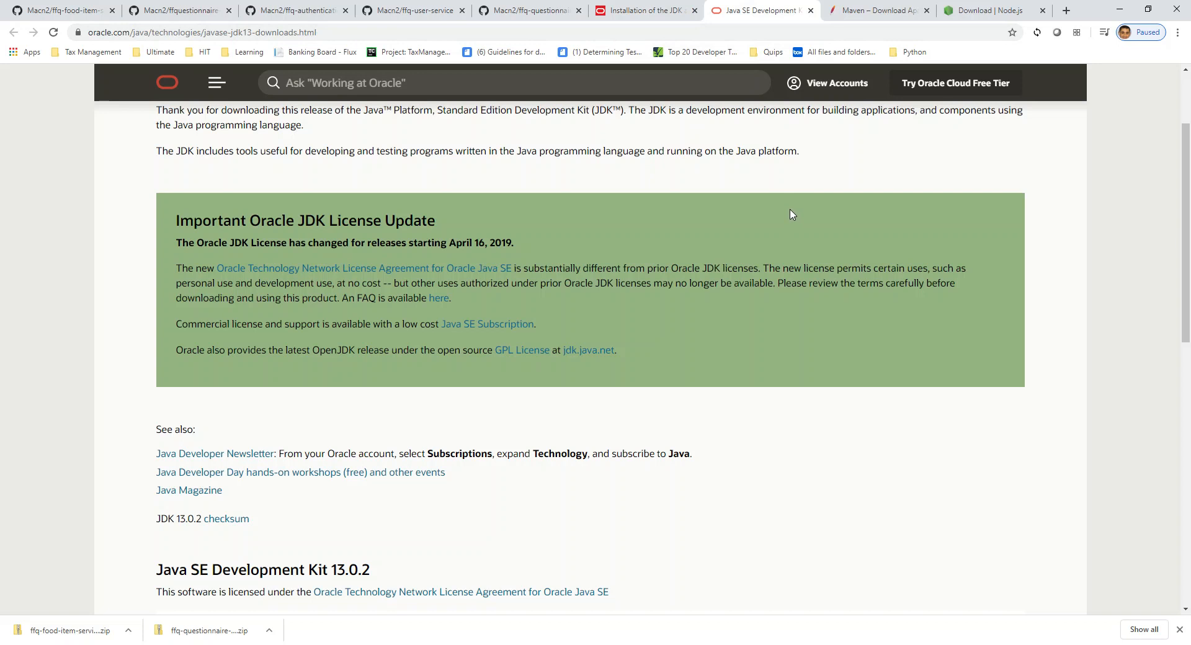
left_click(873, 23)
left_click(950, 17)
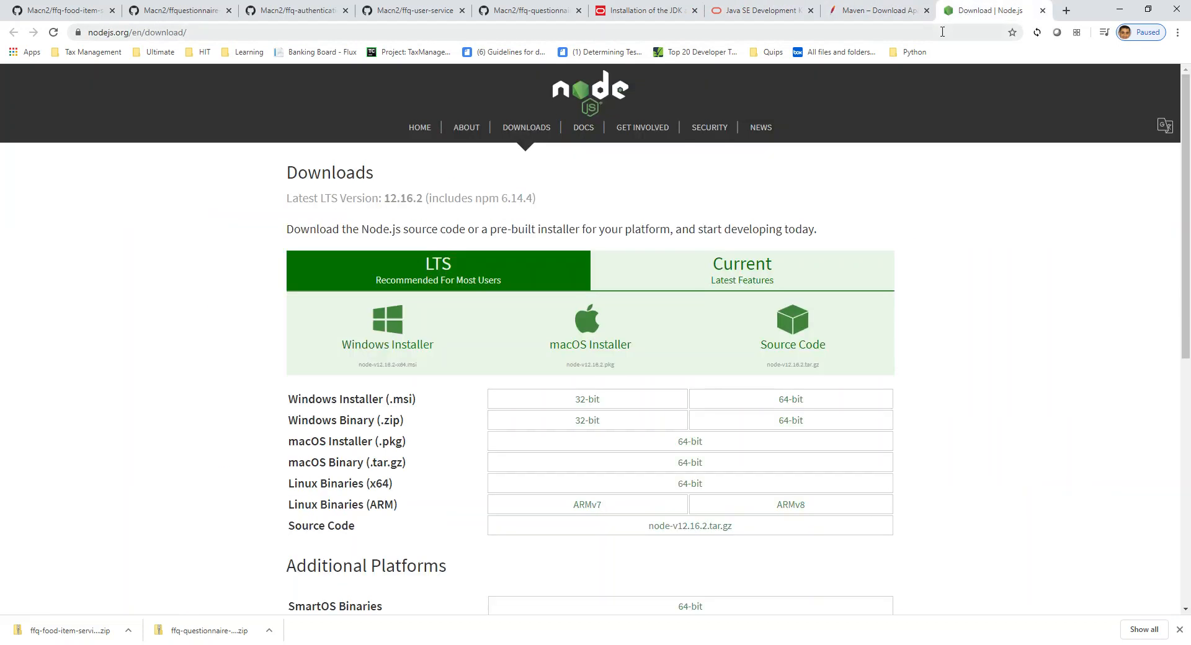
Bring up the C:\dev\tools folder in File Explorer to check the Maven and JDK folders.
left_click(266, 644)
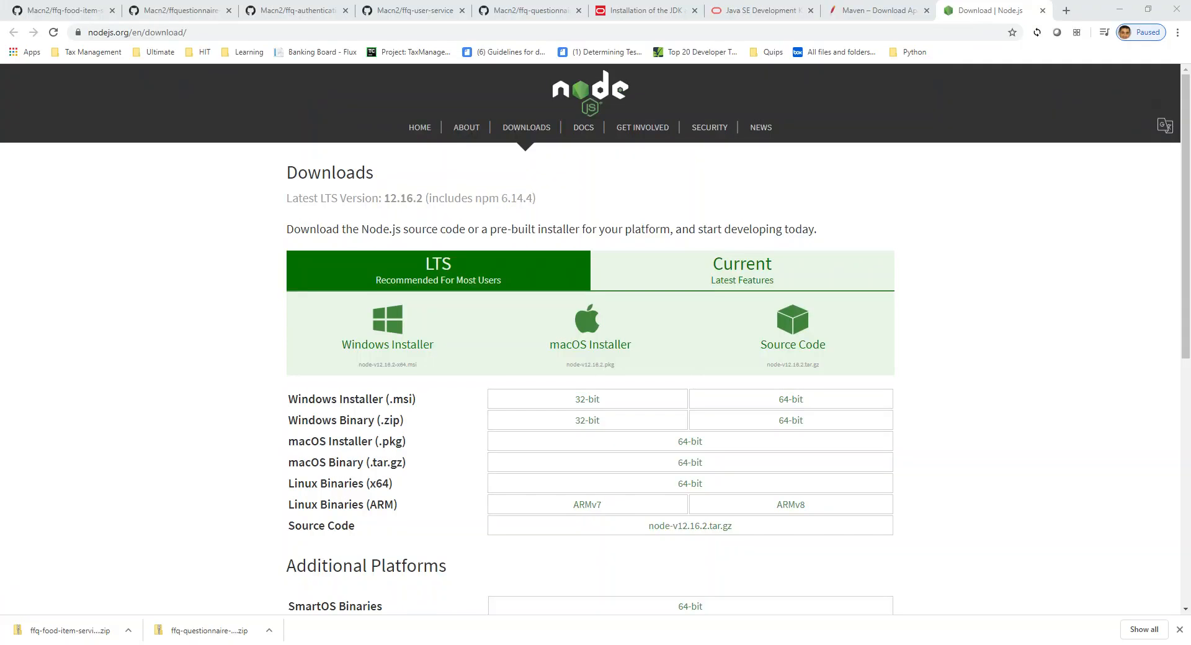
left_click_drag(0, 162, 586, 142)
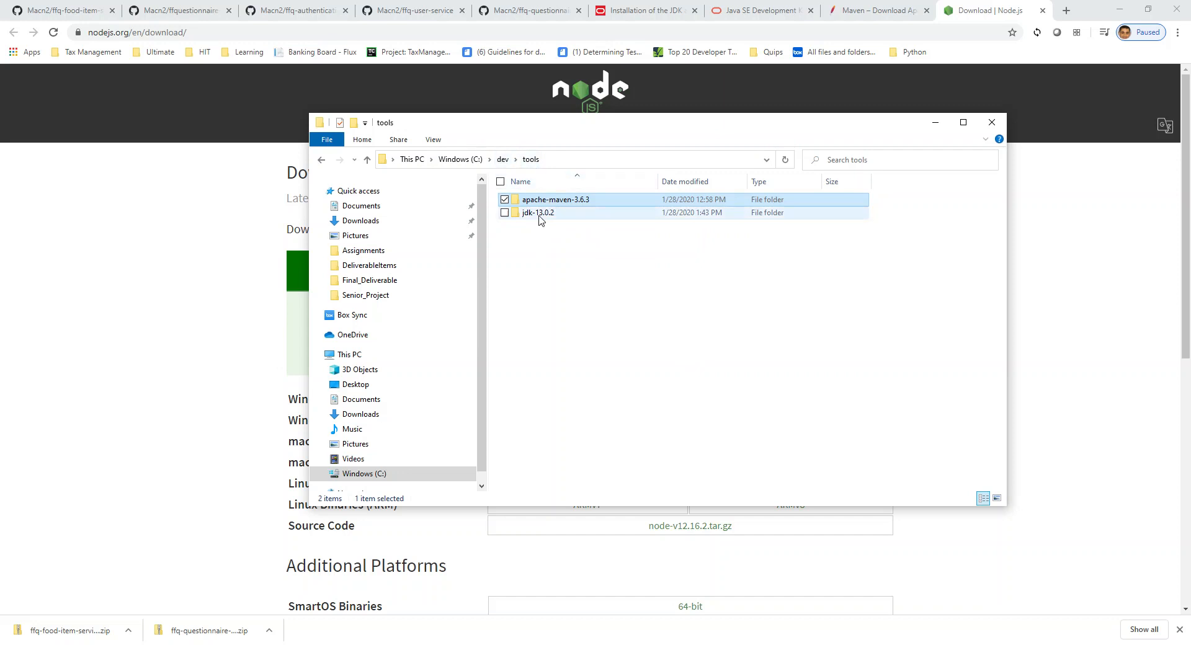
mouse_move(544, 219)
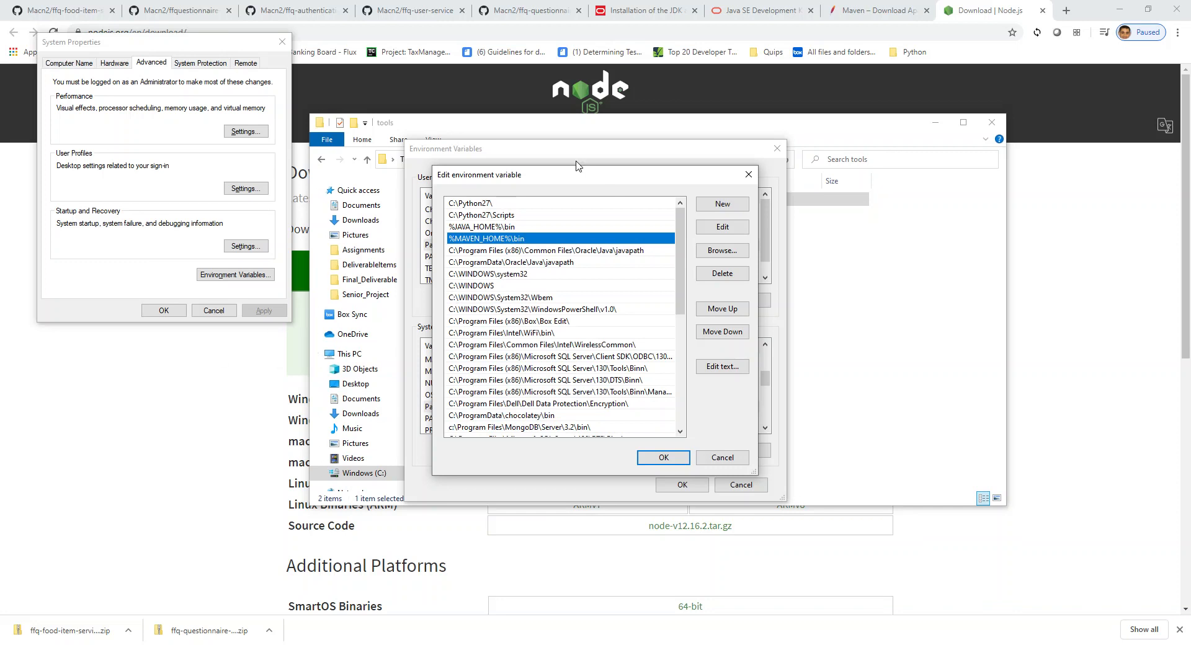
Dismiss the Path editor and locate the JAVA_HOME and MAVEN_HOME entries among the system variables.
left_click(719, 458)
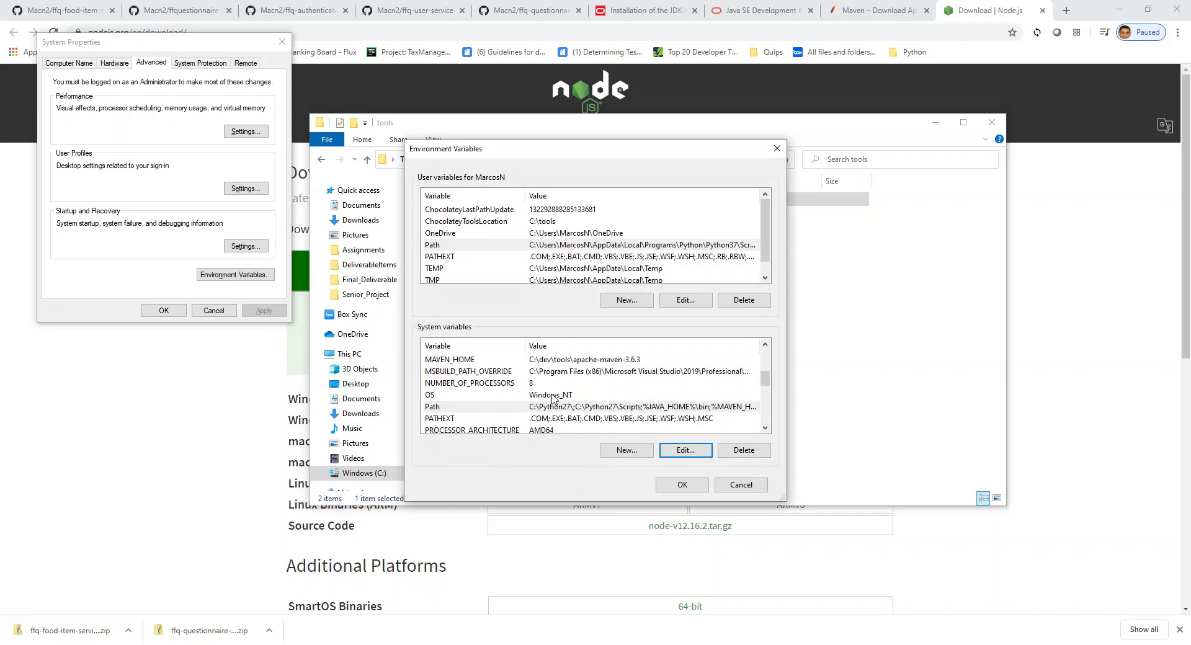
scroll(552, 396, "down", 2)
scroll(554, 392, "up", 1)
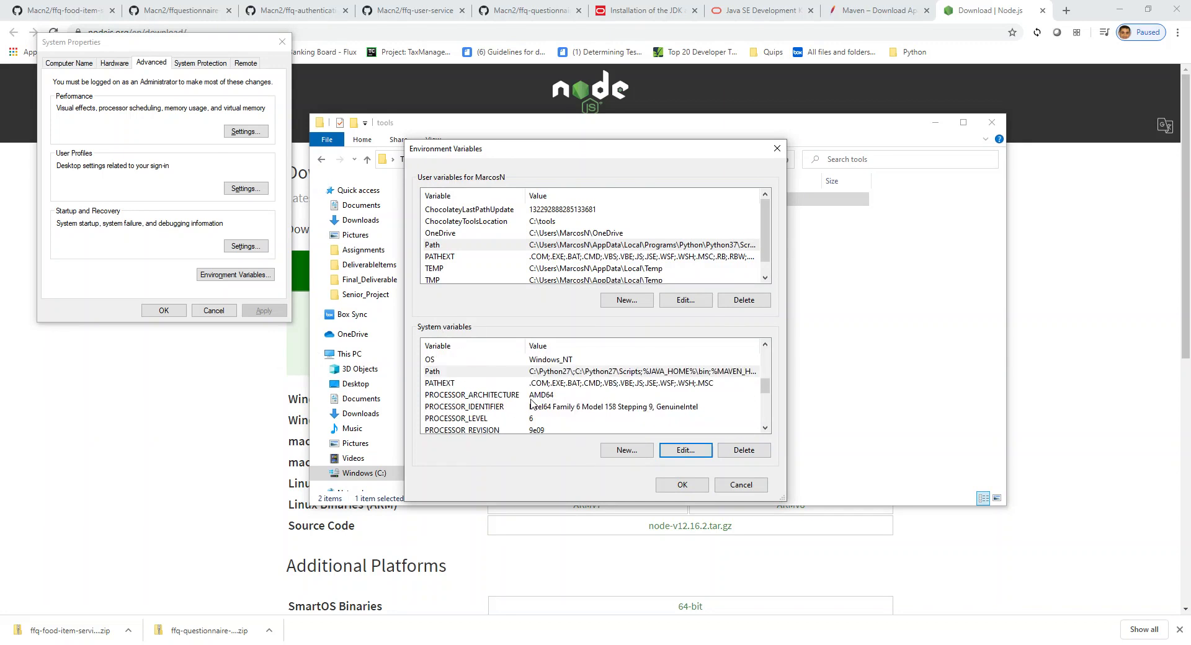
scroll(546, 400, "up", 2)
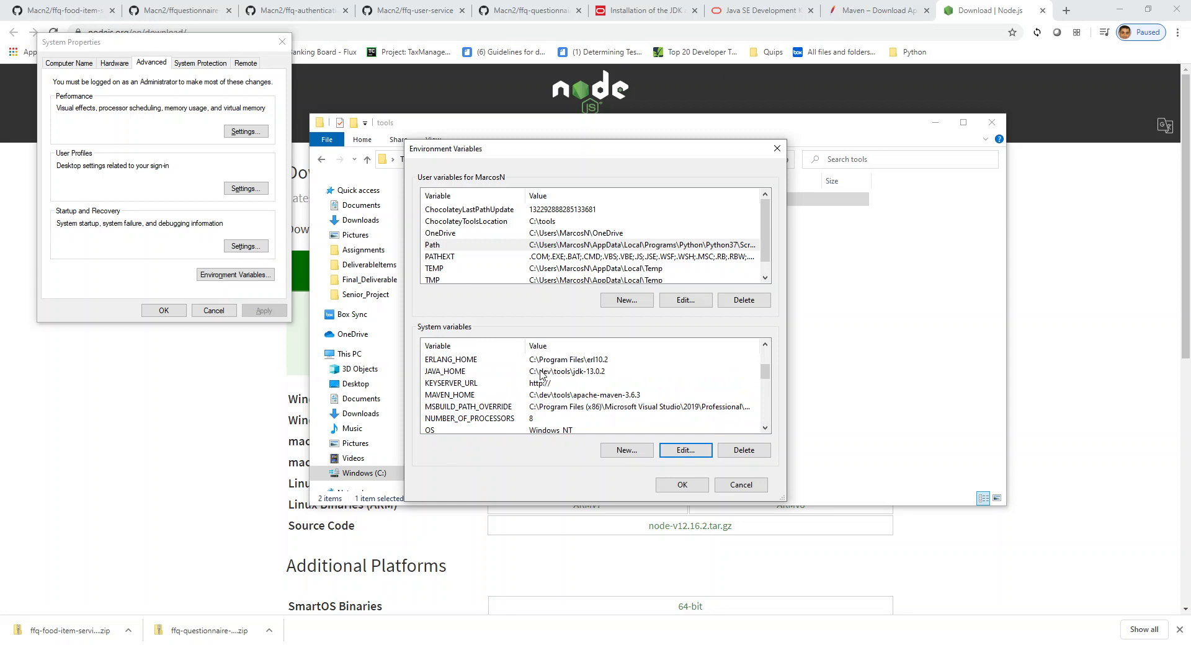
left_click(540, 373)
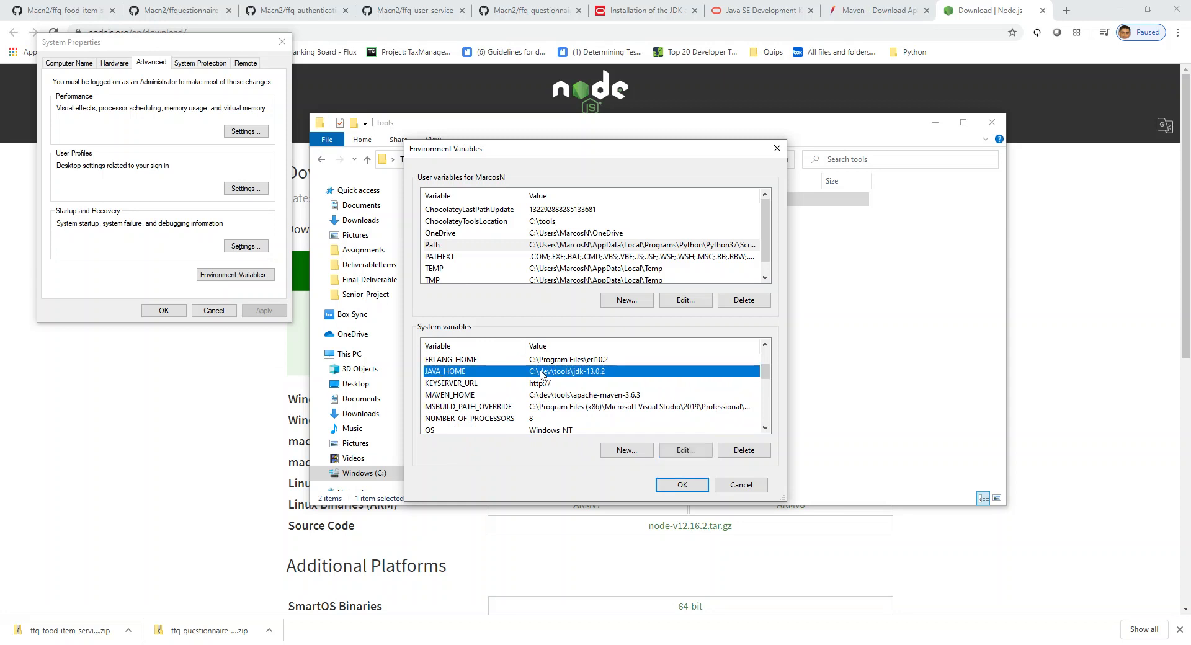
left_click(571, 397)
Inspect the name and value of the JAVA_HOME system variable, leaving its editor without saving.
left_click(565, 373)
left_click(685, 451)
left_click_drag(553, 312, 483, 312)
left_click(482, 313)
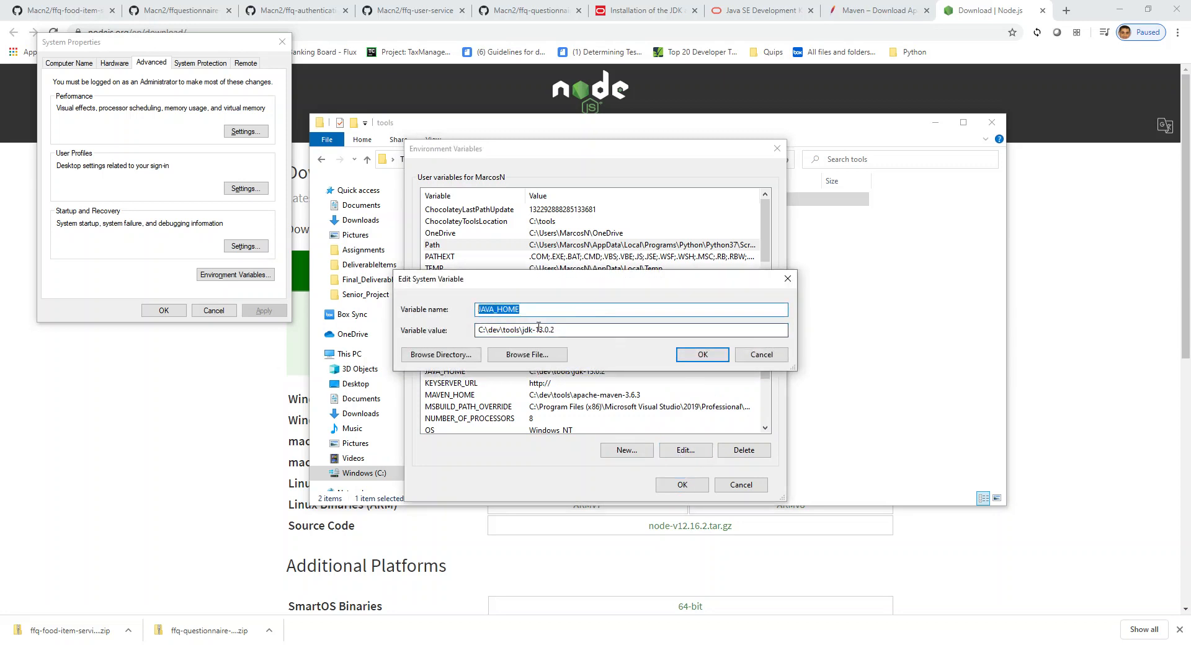
left_click_drag(558, 330, 462, 332)
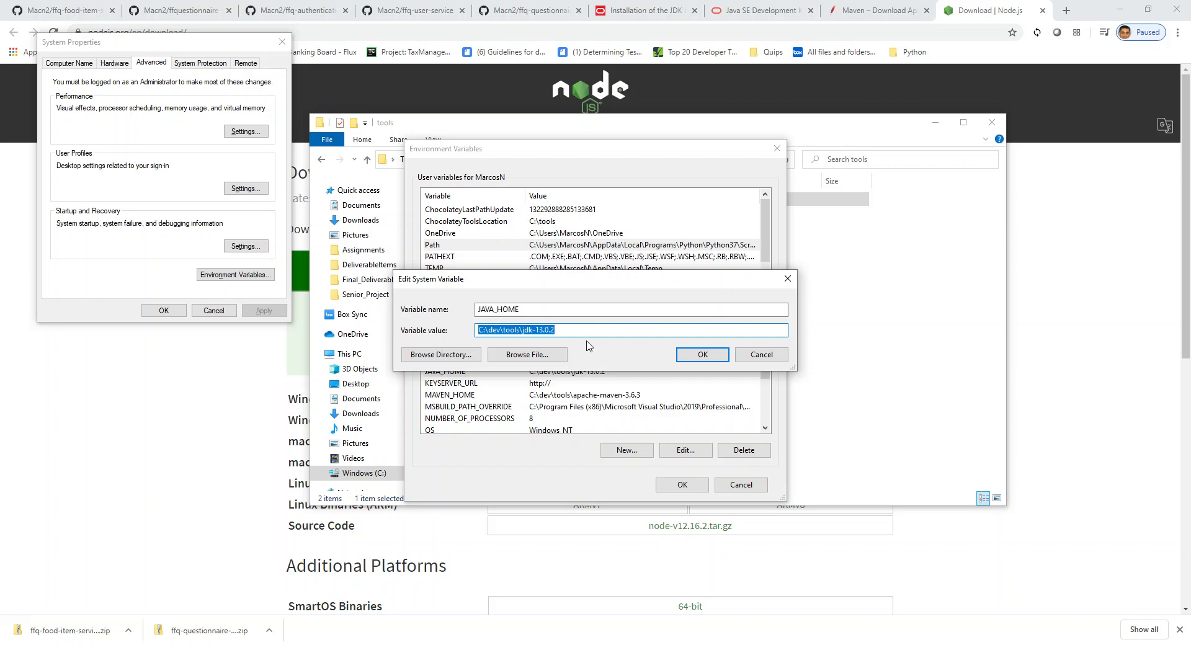
left_click(763, 356)
Inspect the MAVEN_HOME system variable's folder path, leaving its editor without saving.
left_click(557, 397)
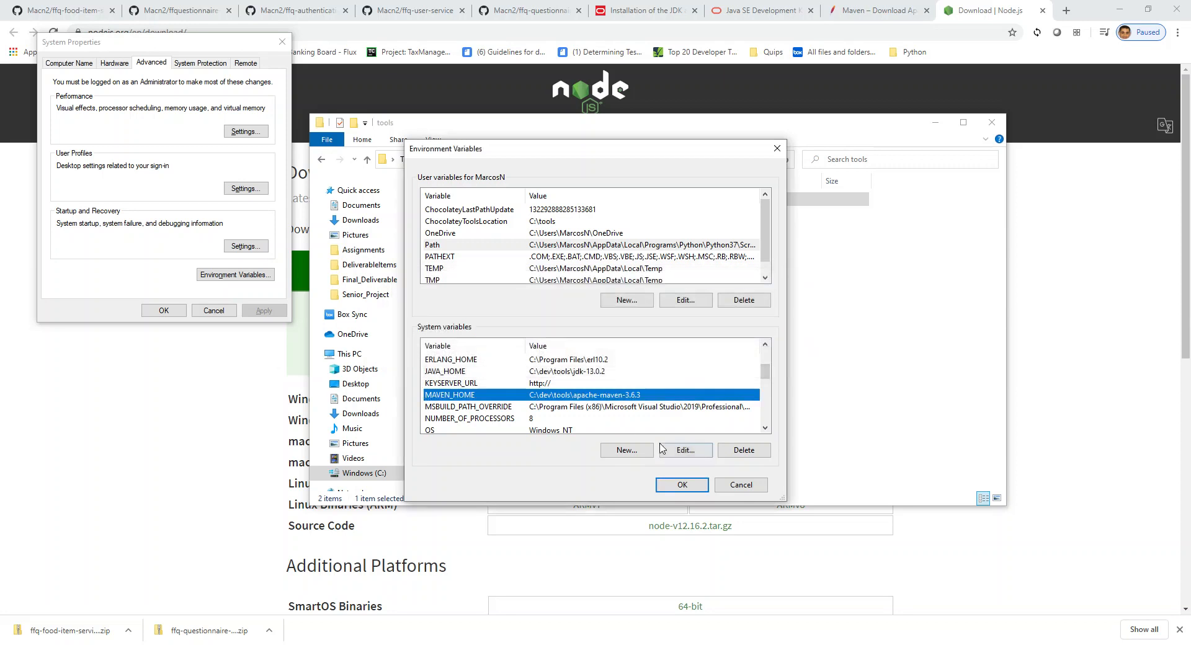
left_click(679, 451)
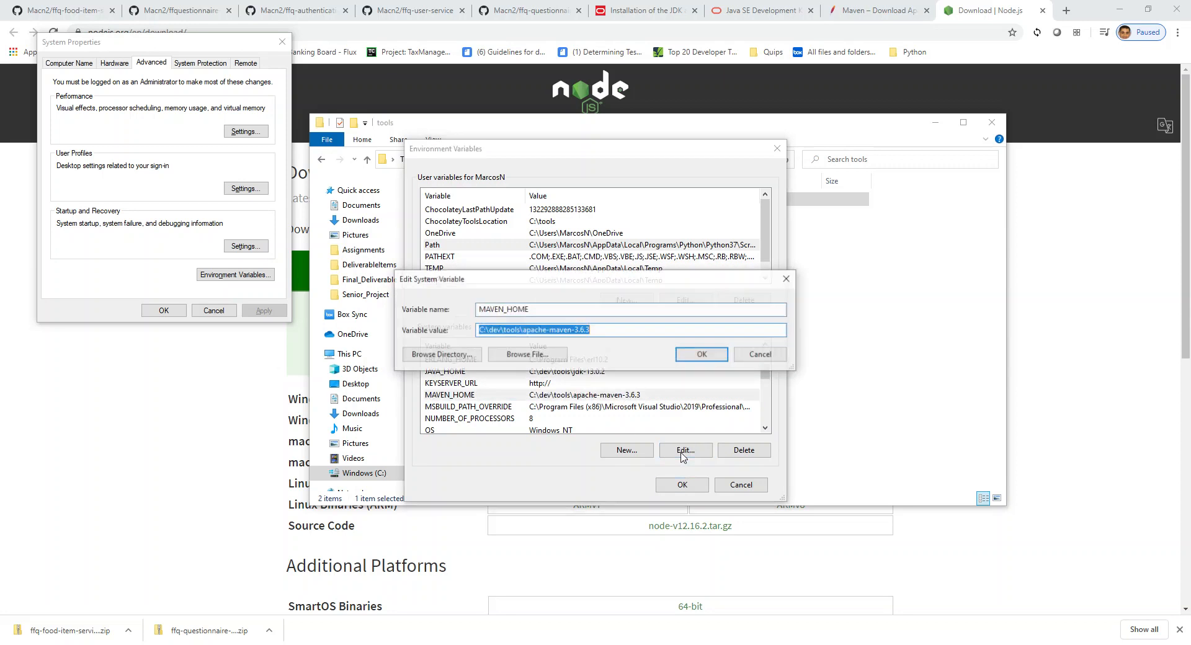
left_click(754, 357)
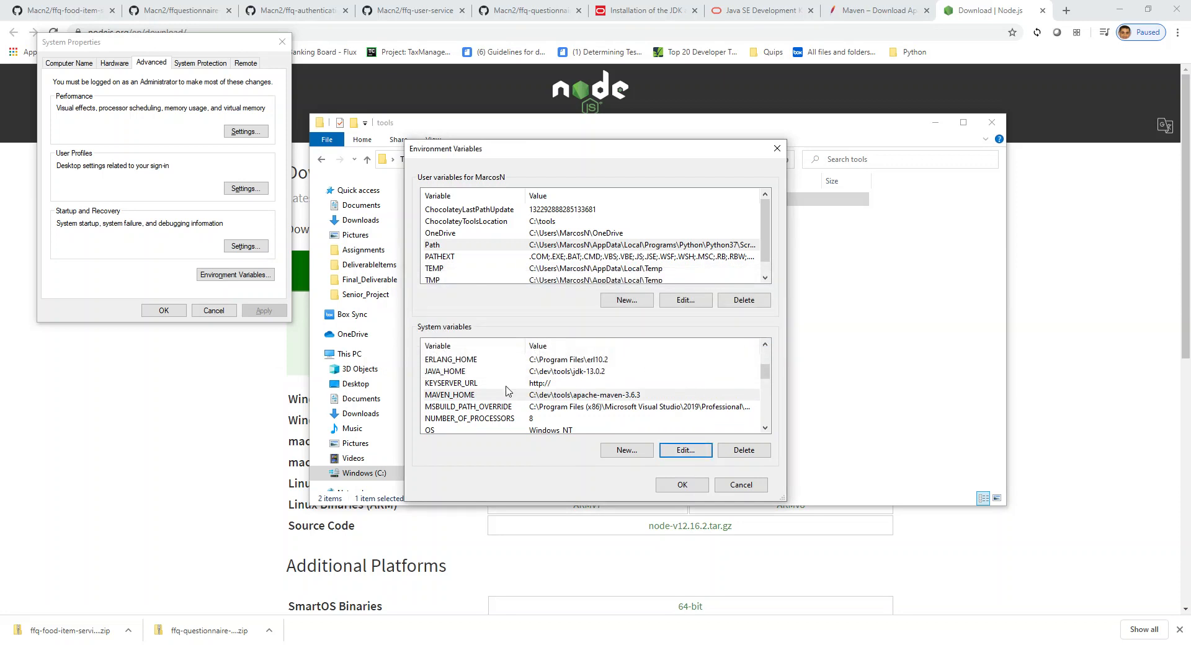
Open the system Path variable for editing and check its %JAVA_HOME%\bin and %MAVEN_HOME%\bin entries.
left_click_drag(769, 373, 769, 381)
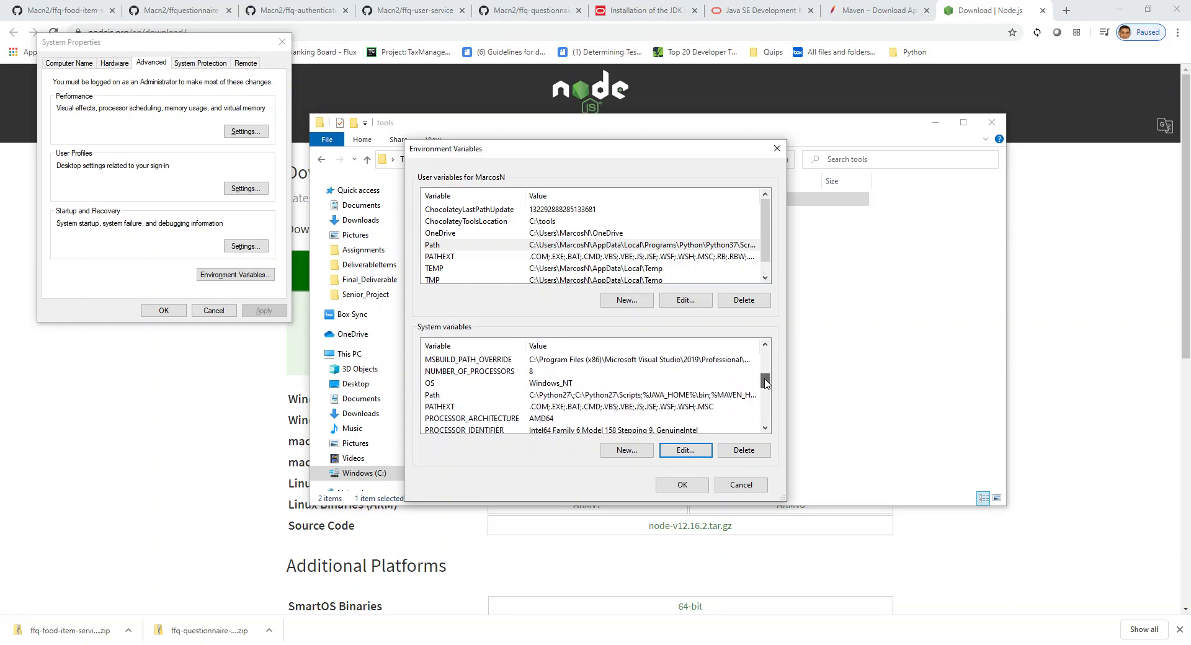
left_click(646, 395)
left_click(685, 449)
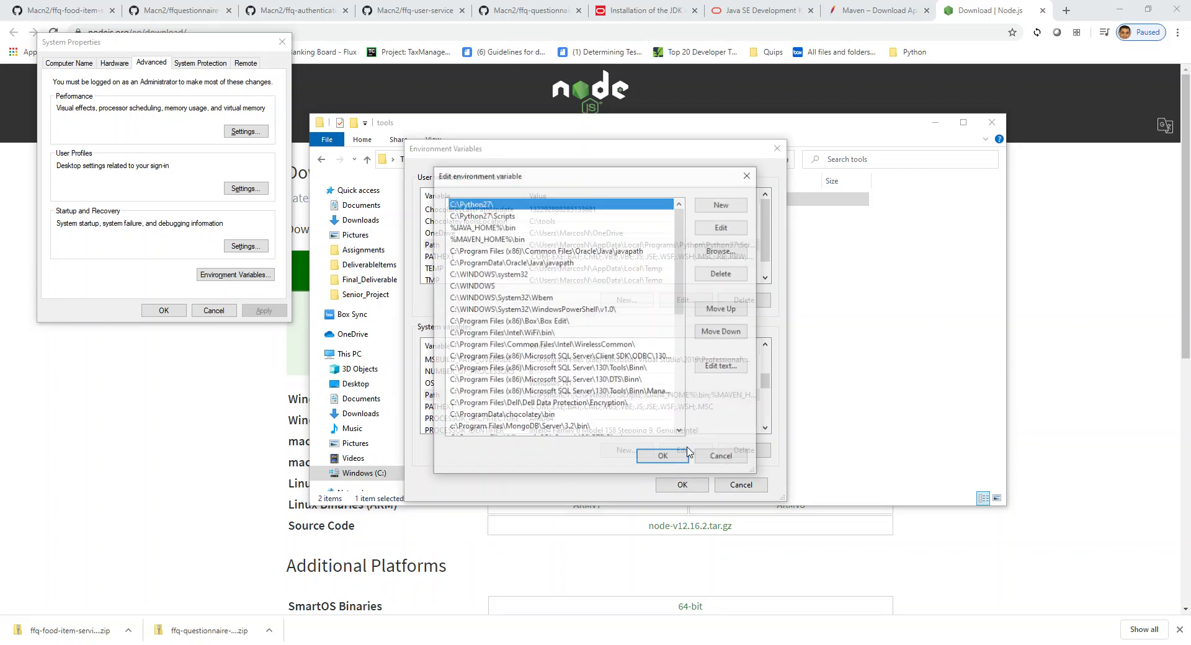
left_click(515, 228)
left_click(517, 239)
left_click(517, 229)
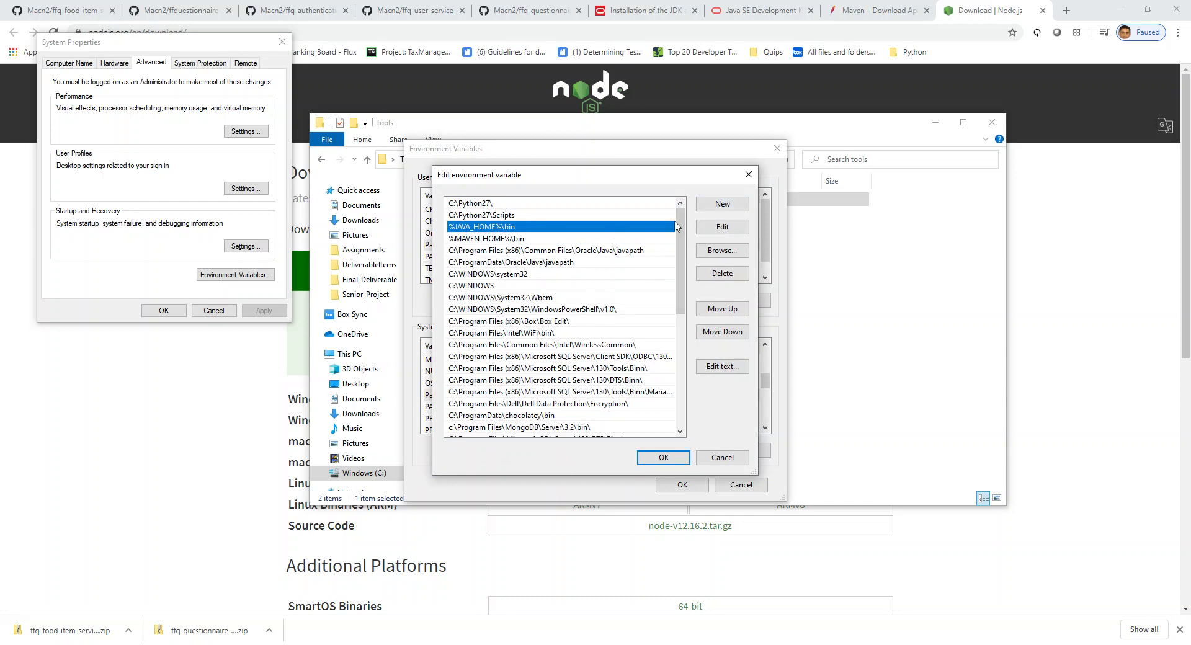
Start a new blank entry in the system Path list and delete it.
left_click(721, 206)
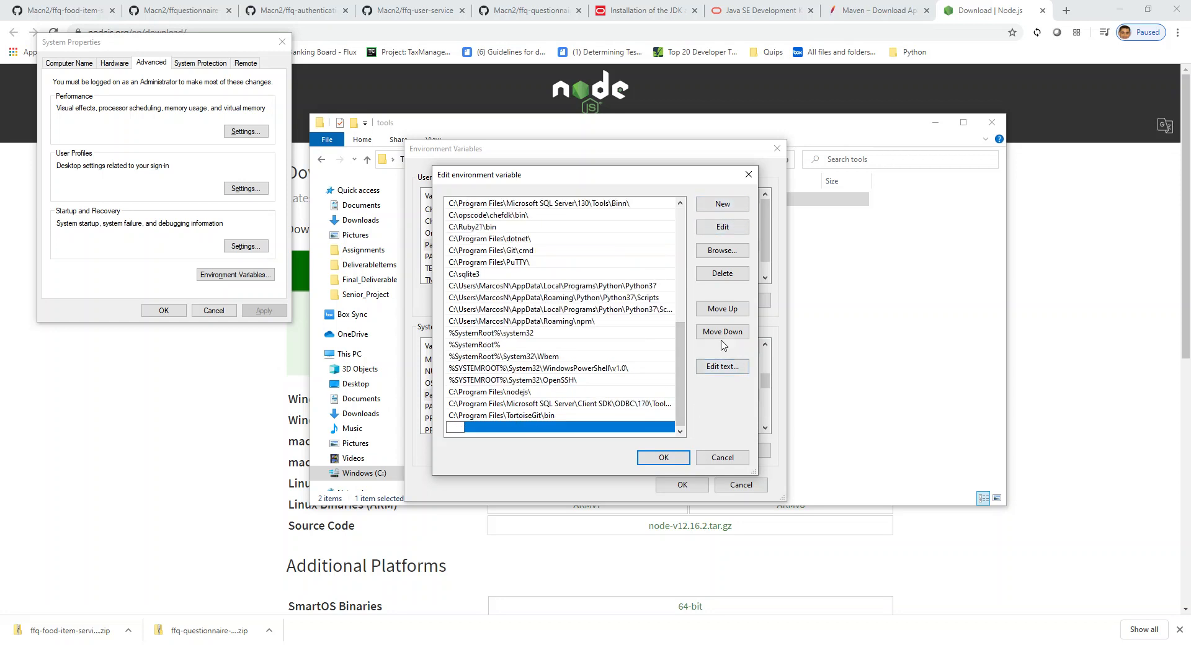
left_click(724, 276)
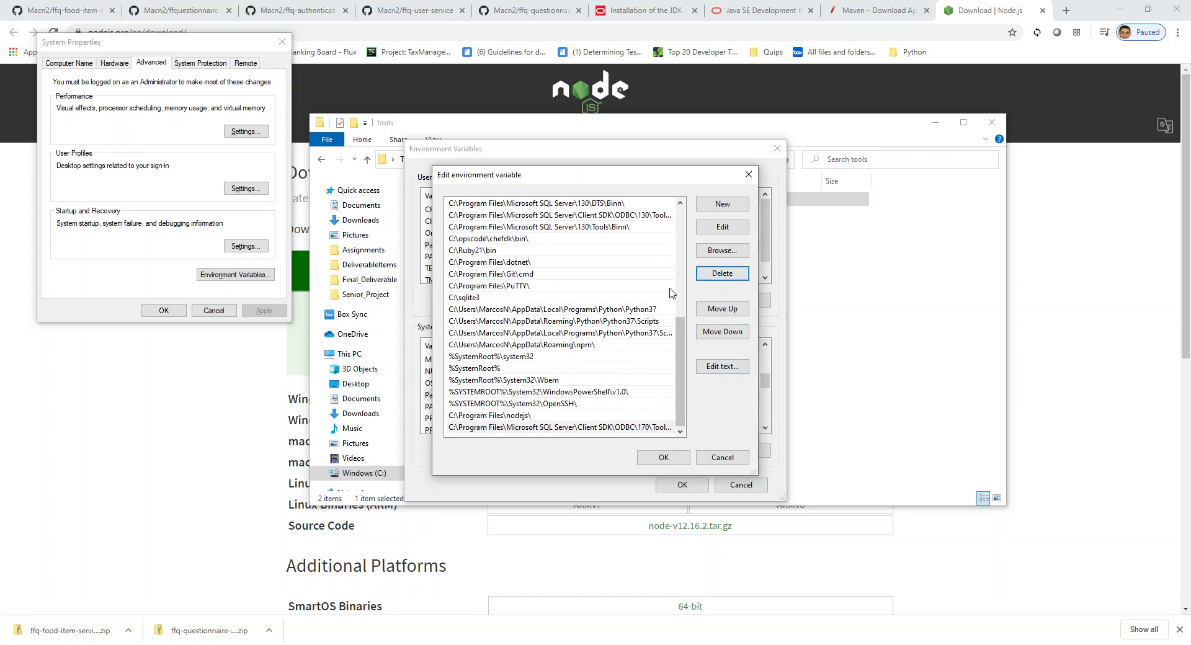
scroll(670, 294, "up", 7)
Compare how the Path list references the JAVA_HOME and MAVEN_HOME variables with their bin folders.
left_click(522, 228)
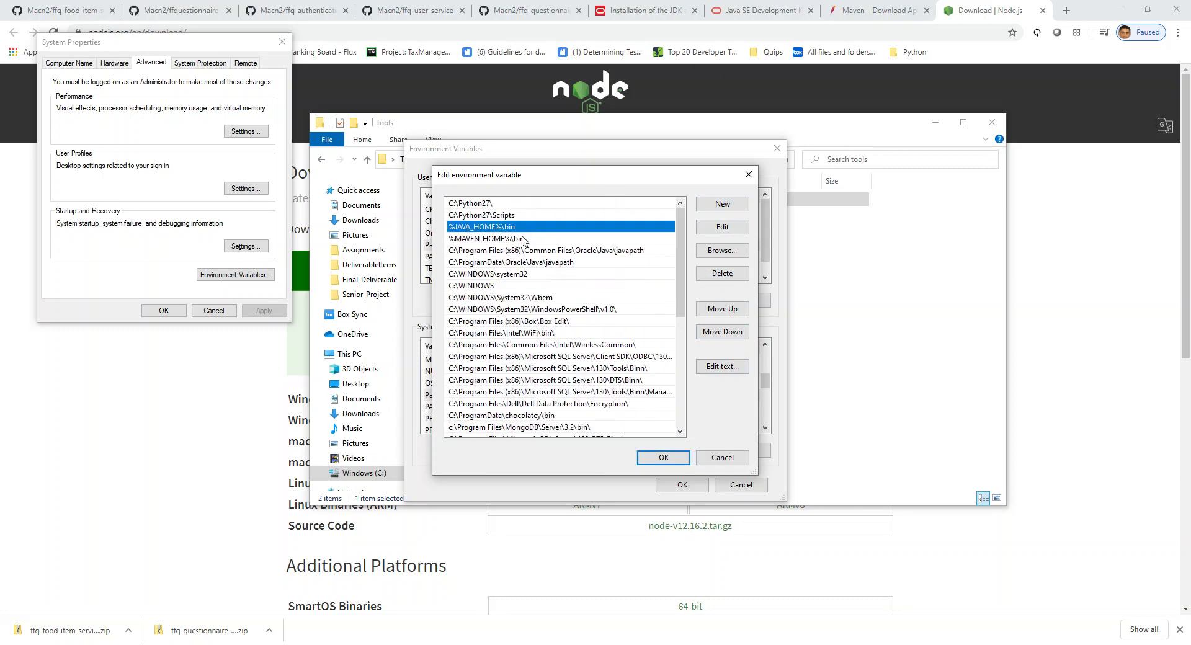
left_click(525, 241)
left_click(520, 231)
left_click(513, 241)
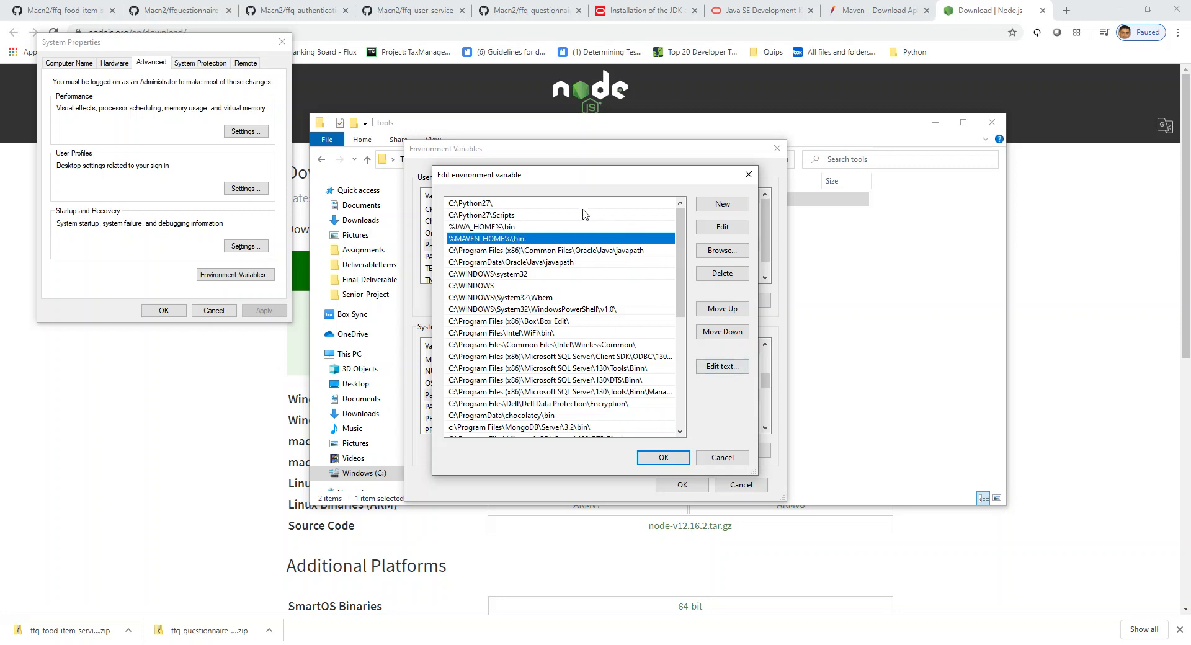
left_click(513, 227)
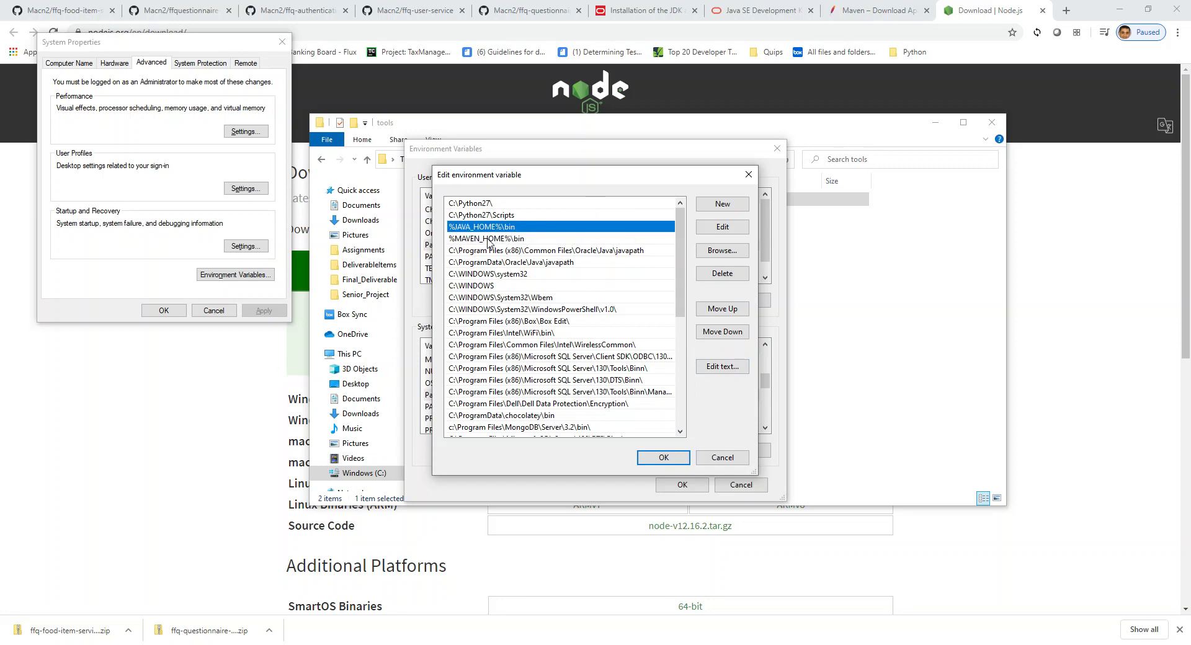
left_click(489, 242)
left_click(493, 229)
Cancel out of the environment variable and system properties dialogs and minimize the tools folder window.
left_click(740, 453)
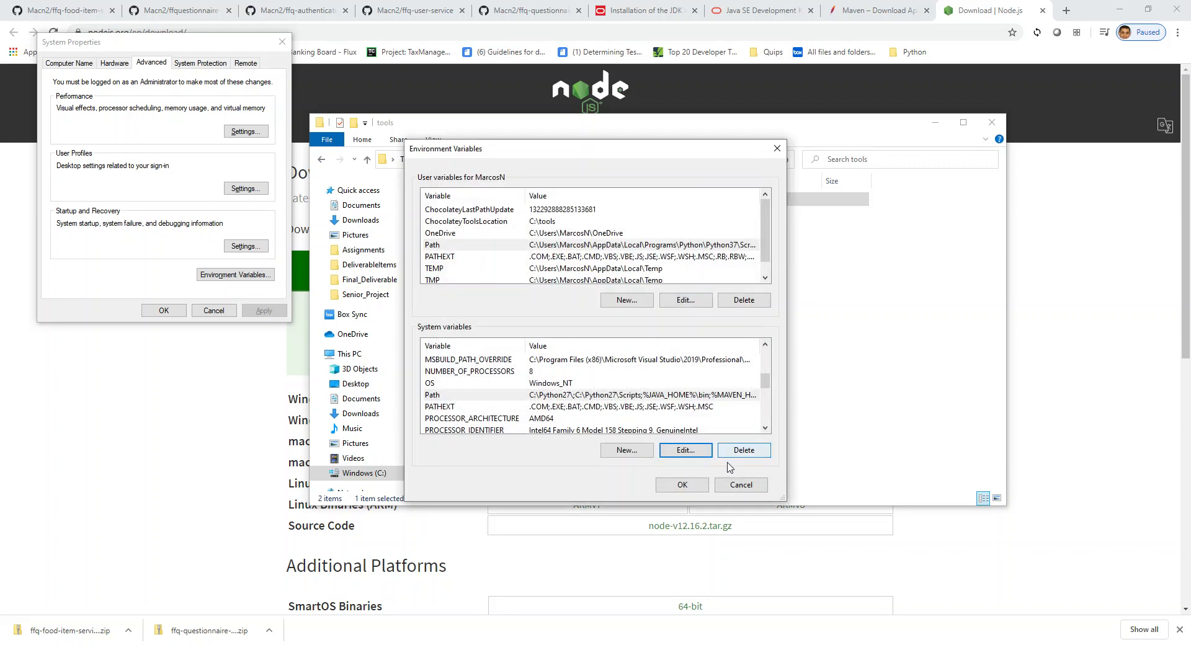
left_click(741, 485)
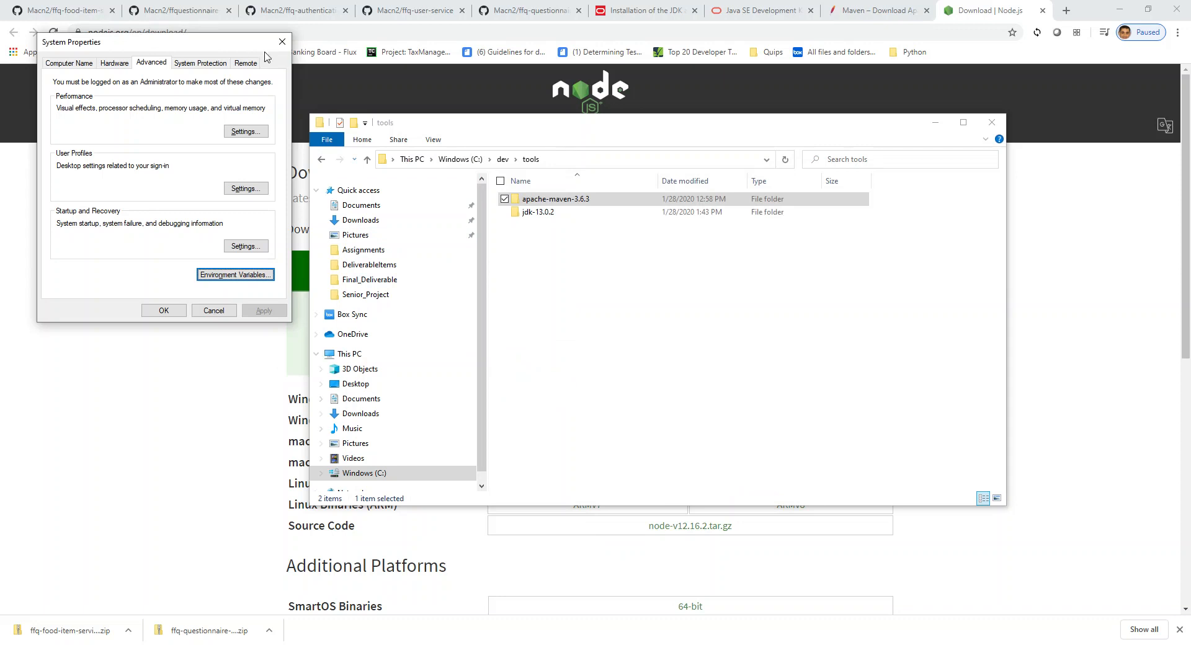
left_click(282, 42)
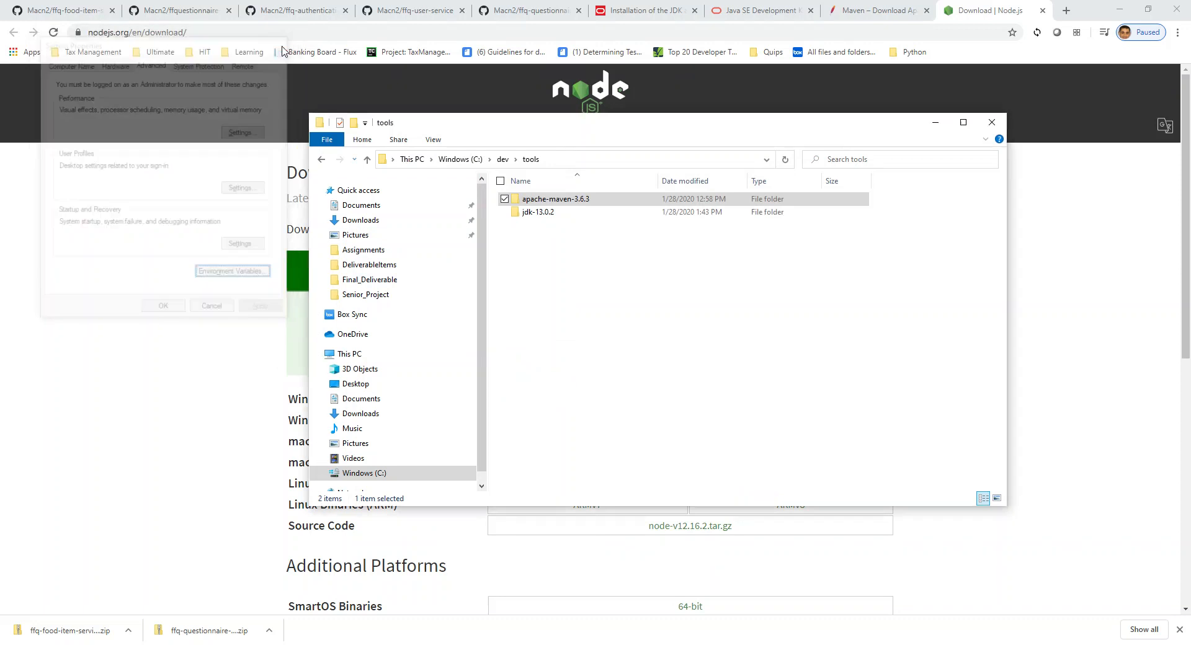
left_click(935, 122)
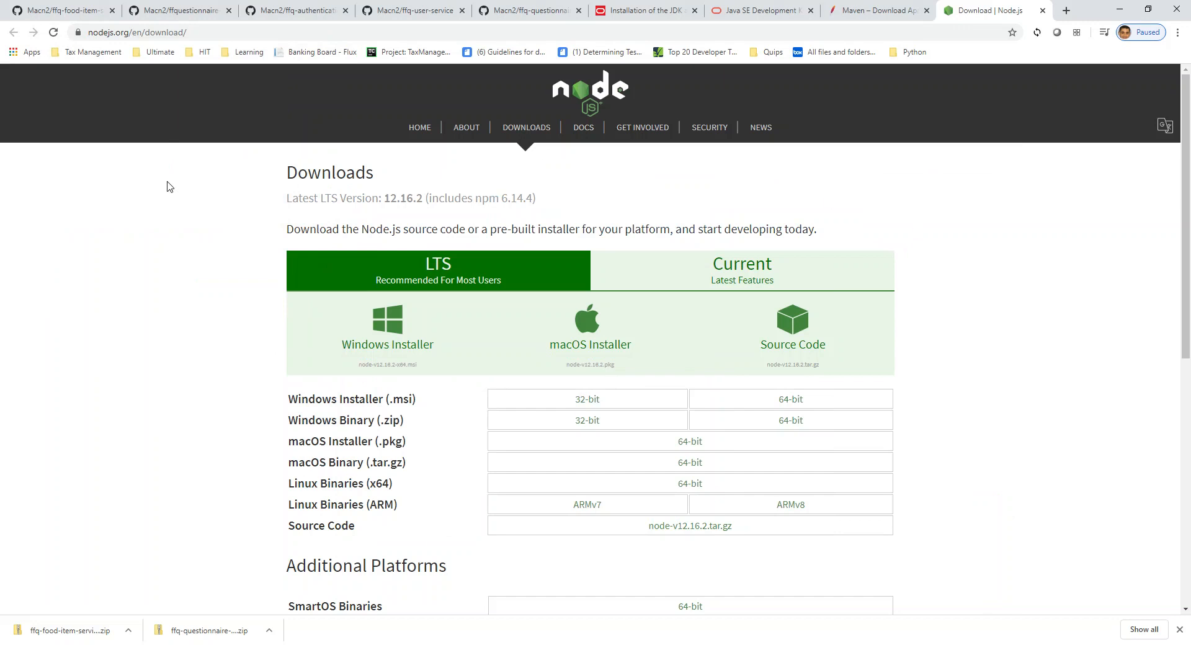
Look through the GitHub repositories for the FFQ food item, questionnaire, authentication and user services and the questionnaire web app.
left_click(85, 14)
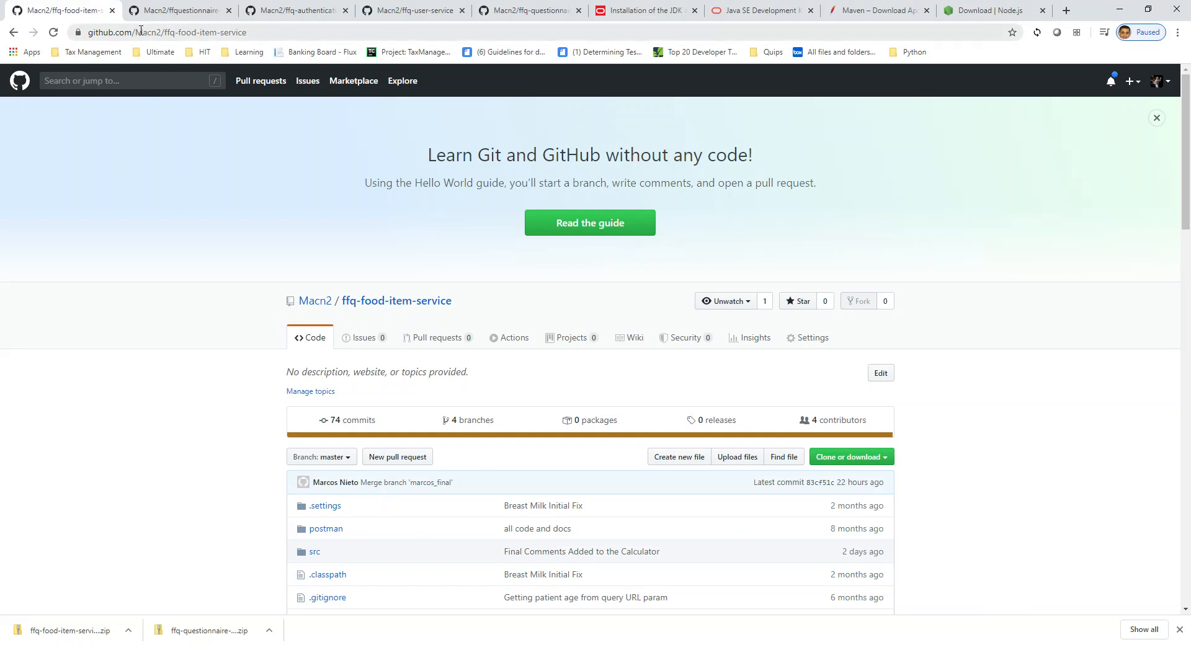
left_click(202, 14)
left_click(285, 16)
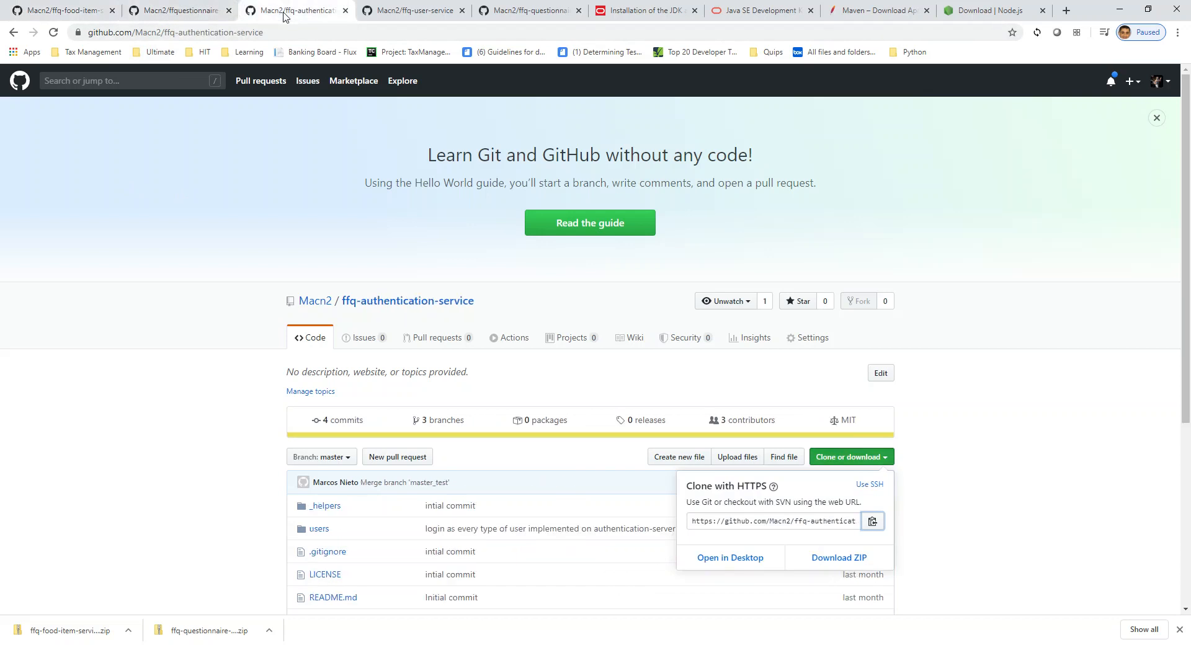
left_click(54, 10)
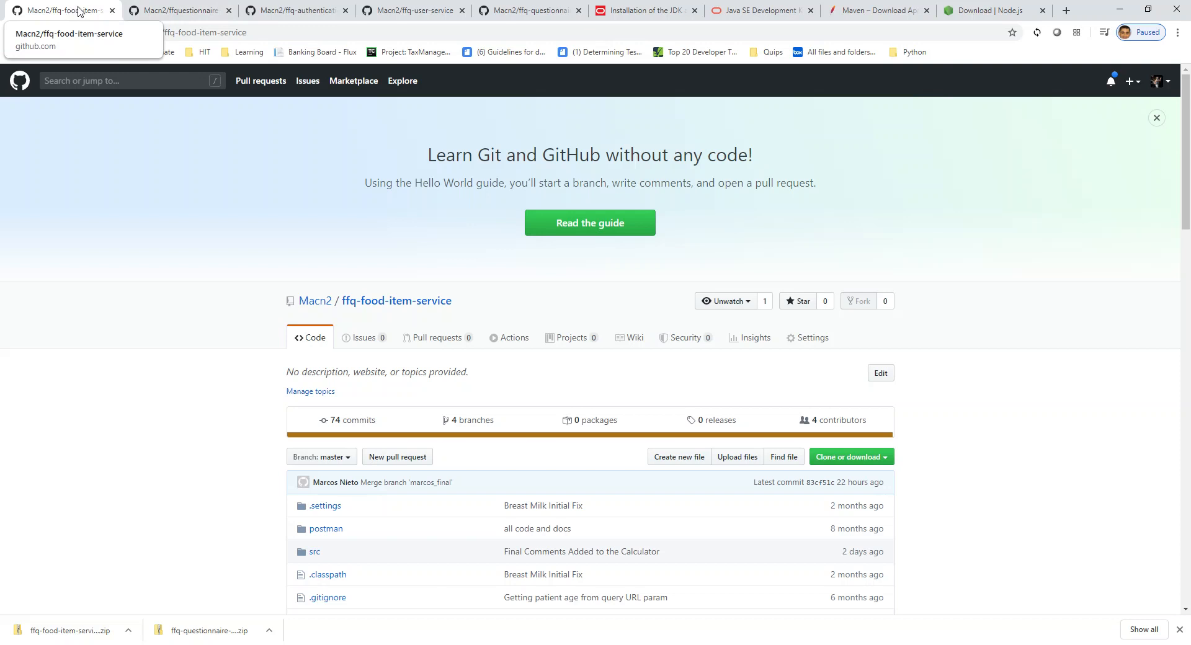
left_click(431, 15)
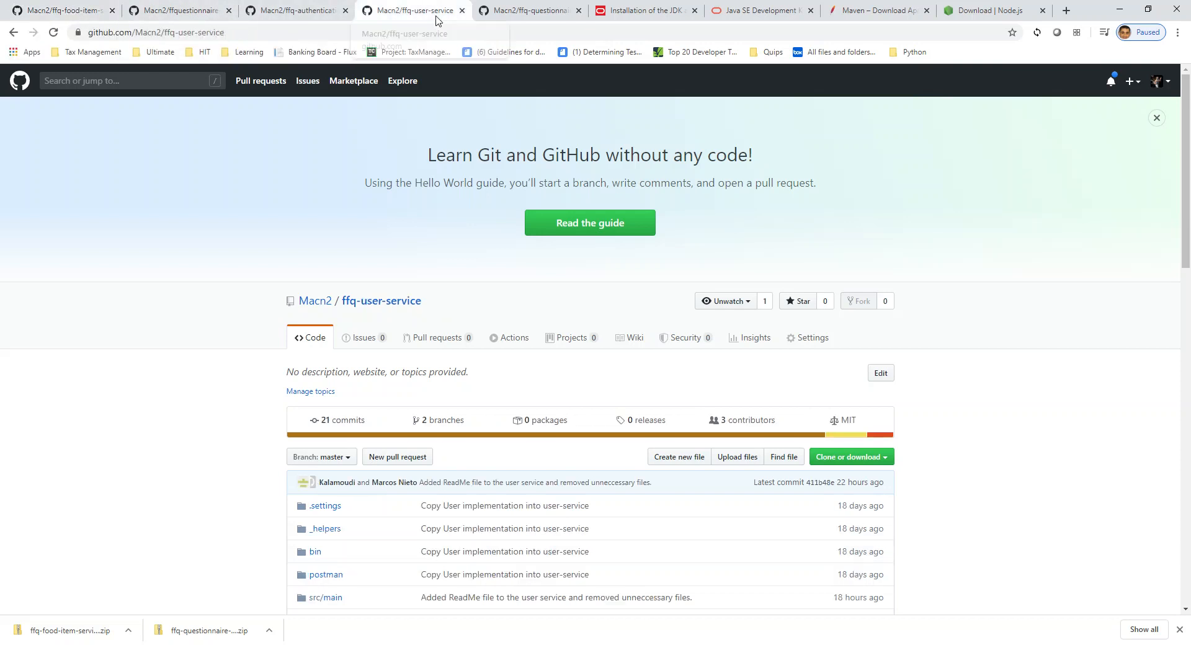
left_click(550, 14)
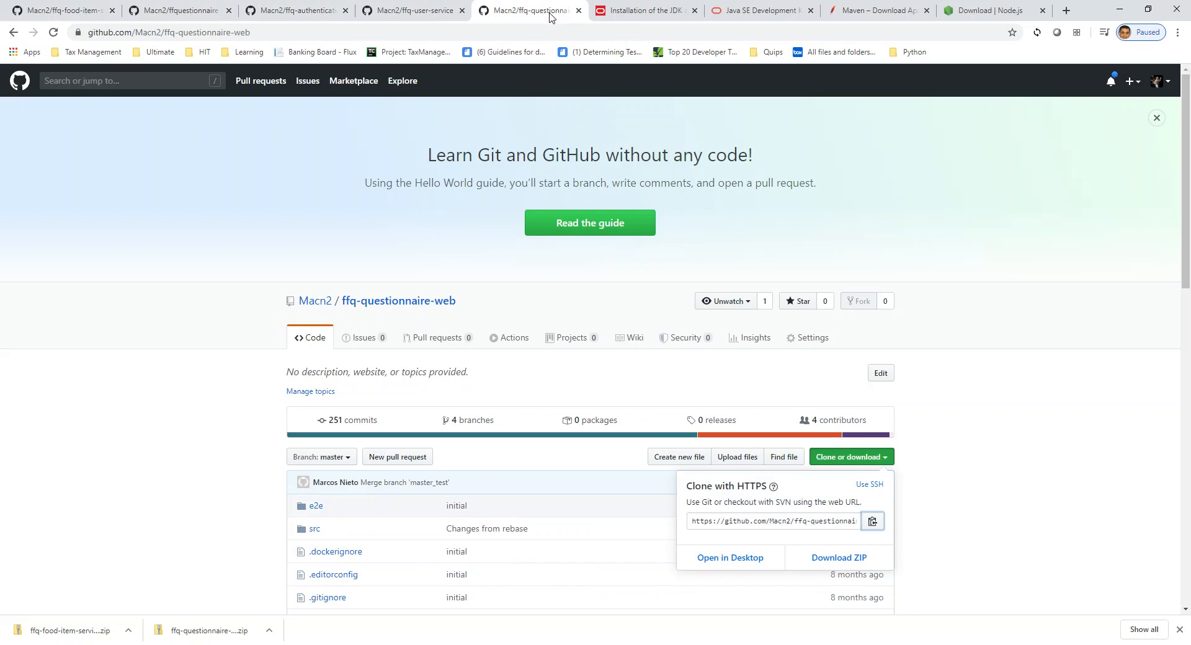
left_click(79, 13)
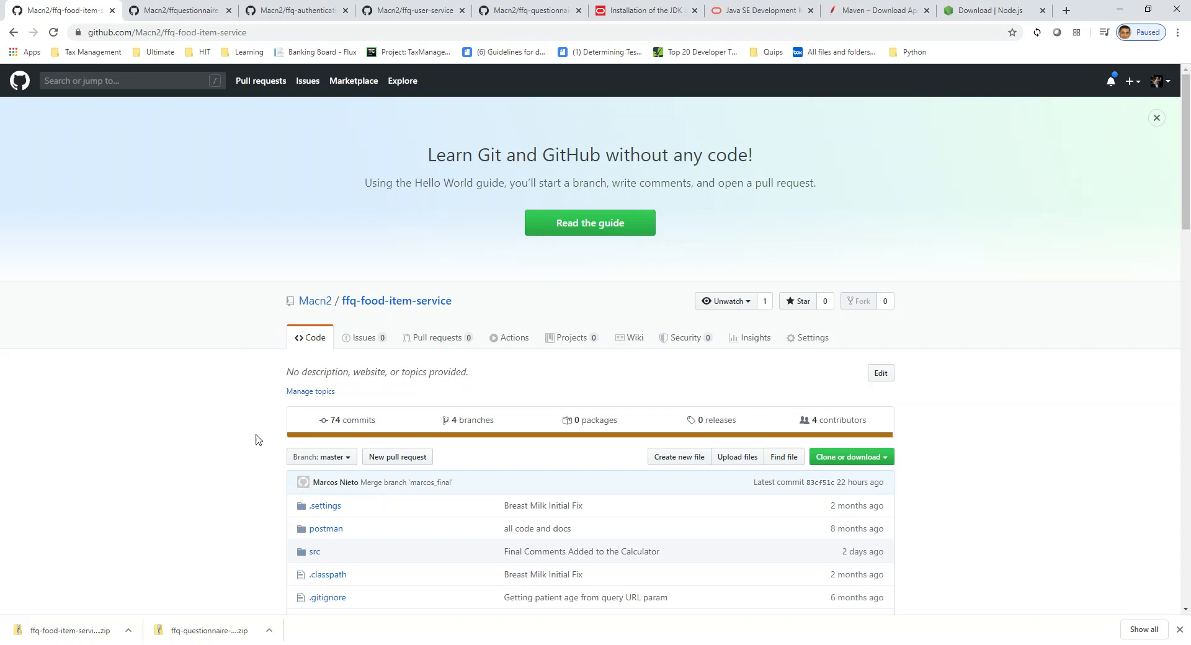
Switch to the Cmder terminal in the ffq-authentication-service folder.
left_click(375, 644)
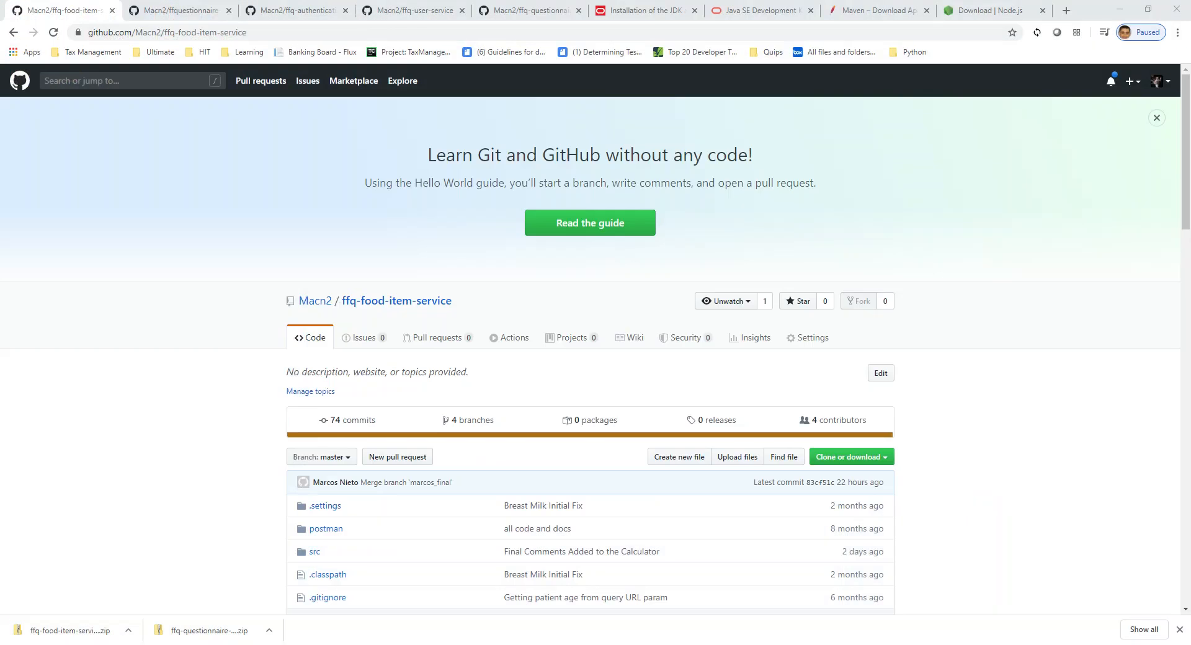
left_click(223, 644)
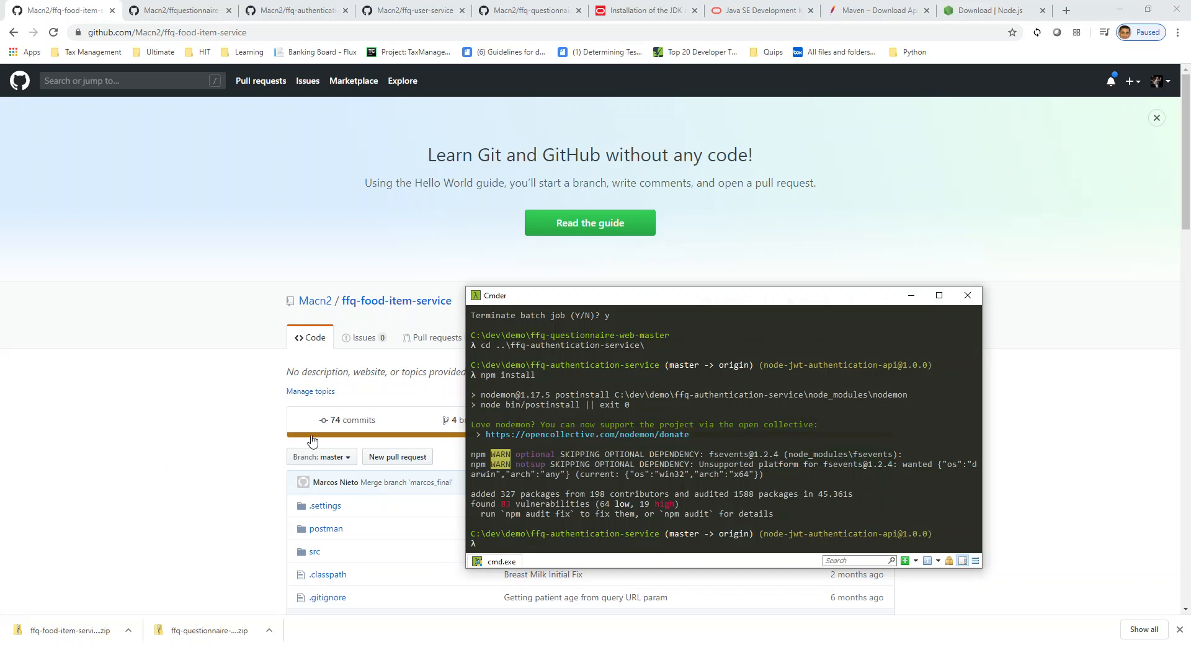
Move the terminal up to C:\dev\demo, view that folder in File Explorer and return to the browser.
type("cd ..")
key("Return")
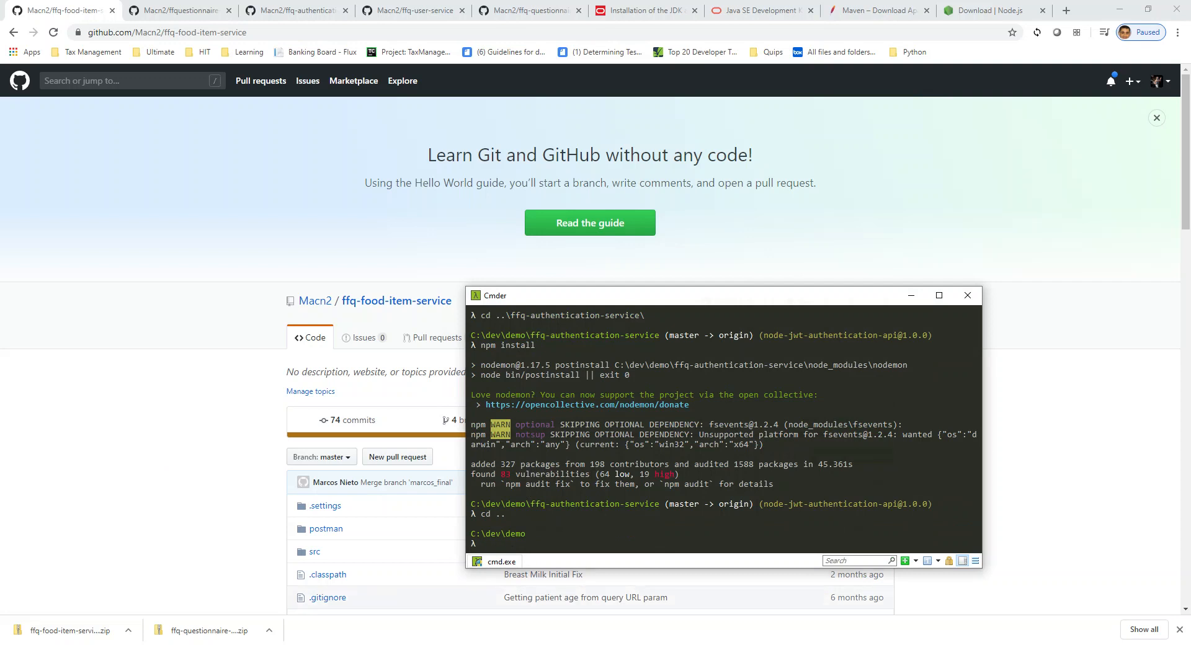
key("alt+Tab")
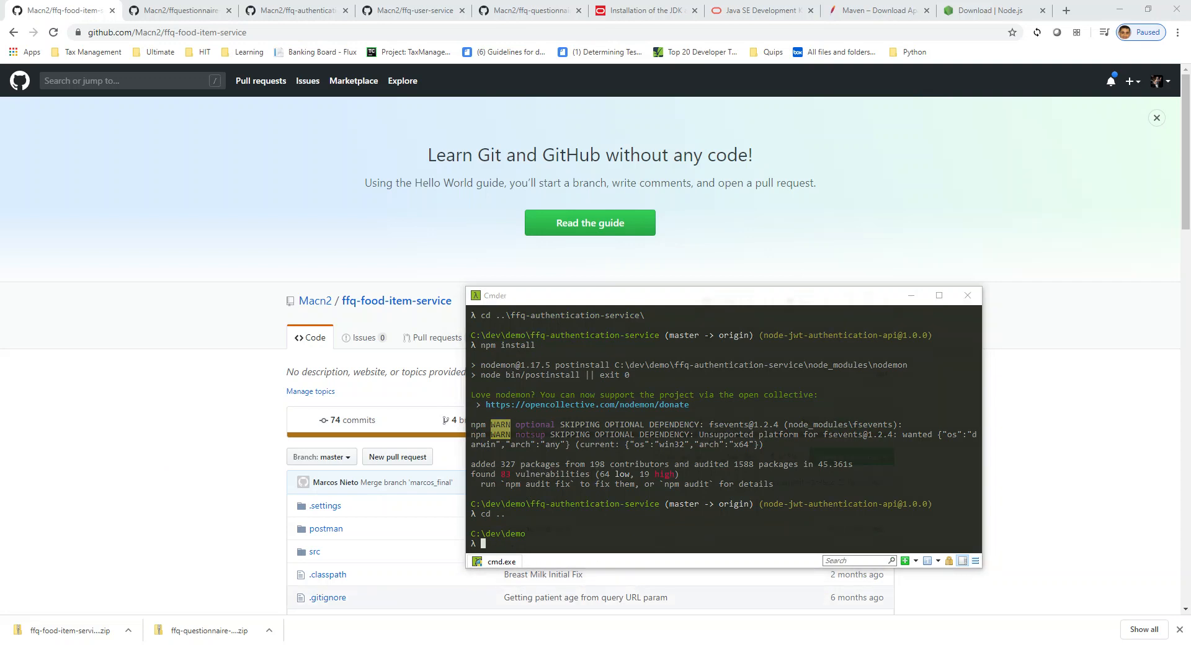
key("alt+Tab")
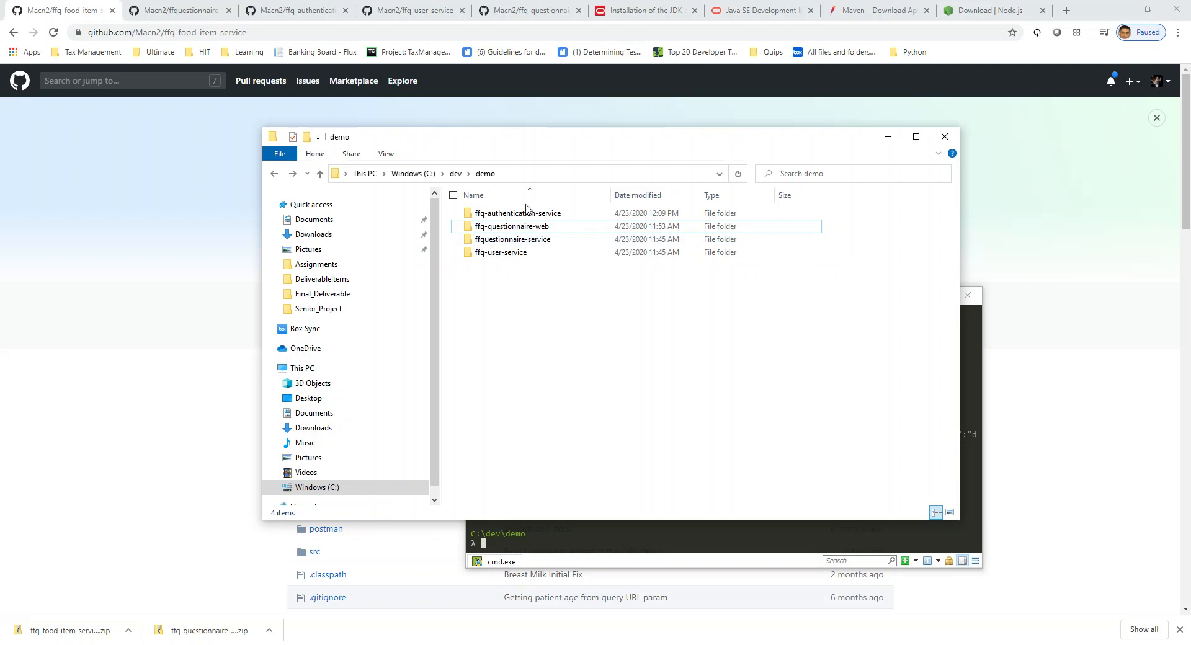
left_click_drag(563, 147, 470, 130)
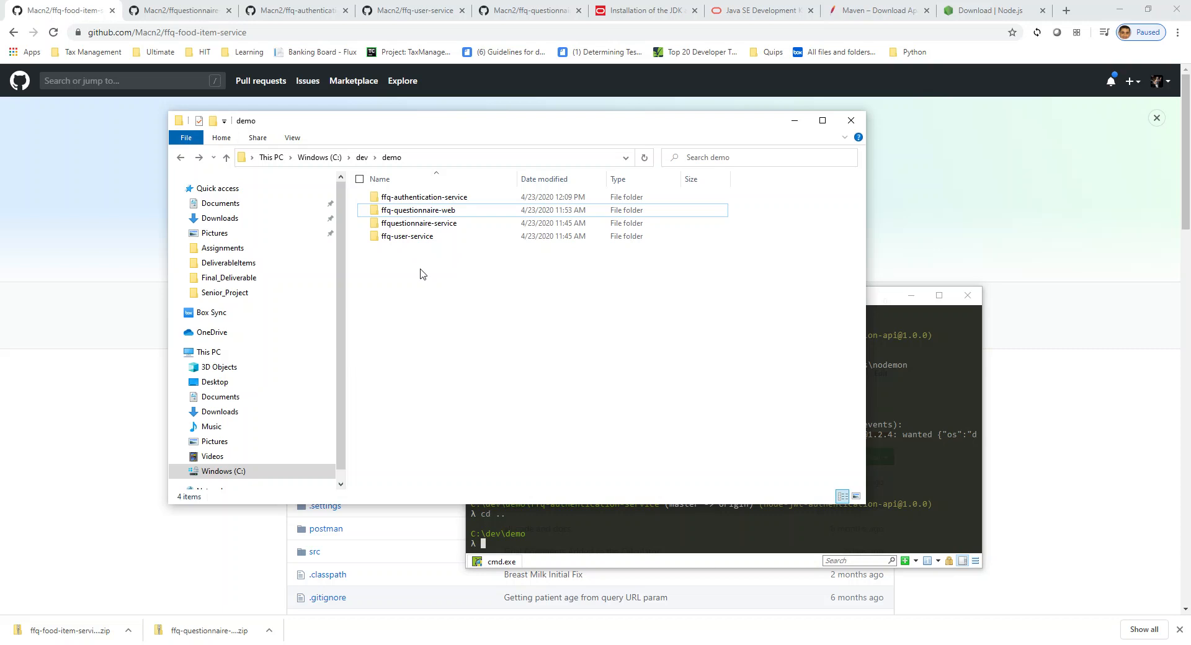
left_click(123, 200)
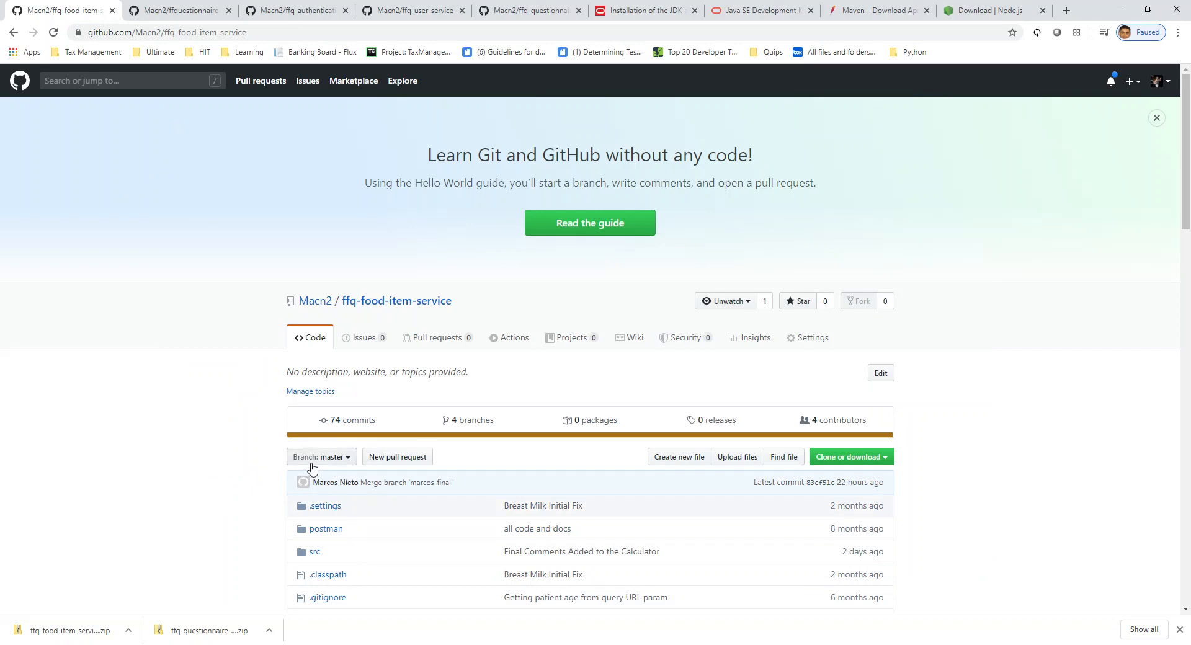
Choose the master branch of the ffq-food-item-service repository and download it as a ZIP.
left_click(332, 459)
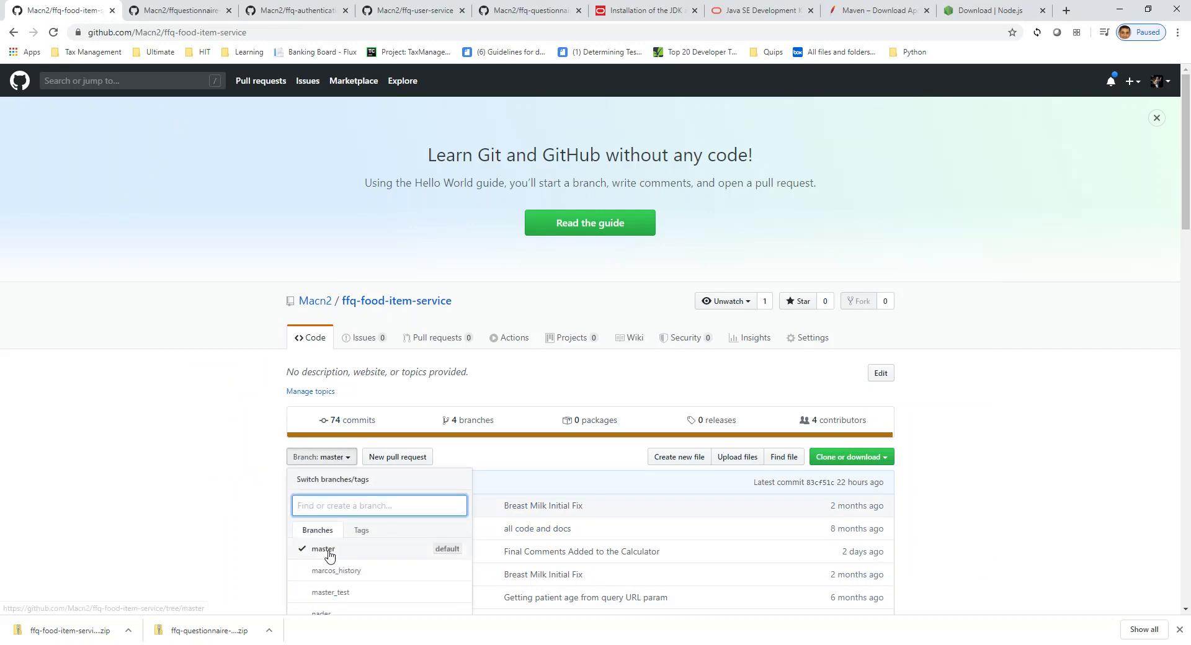
left_click(329, 552)
left_click(346, 459)
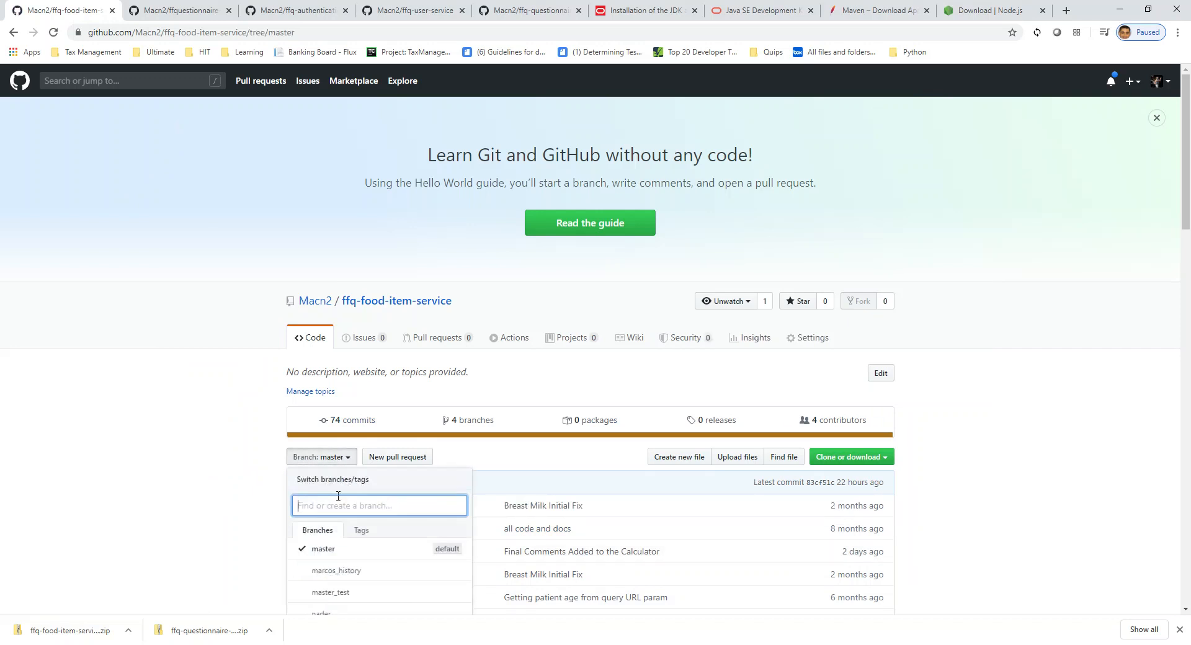
left_click(331, 550)
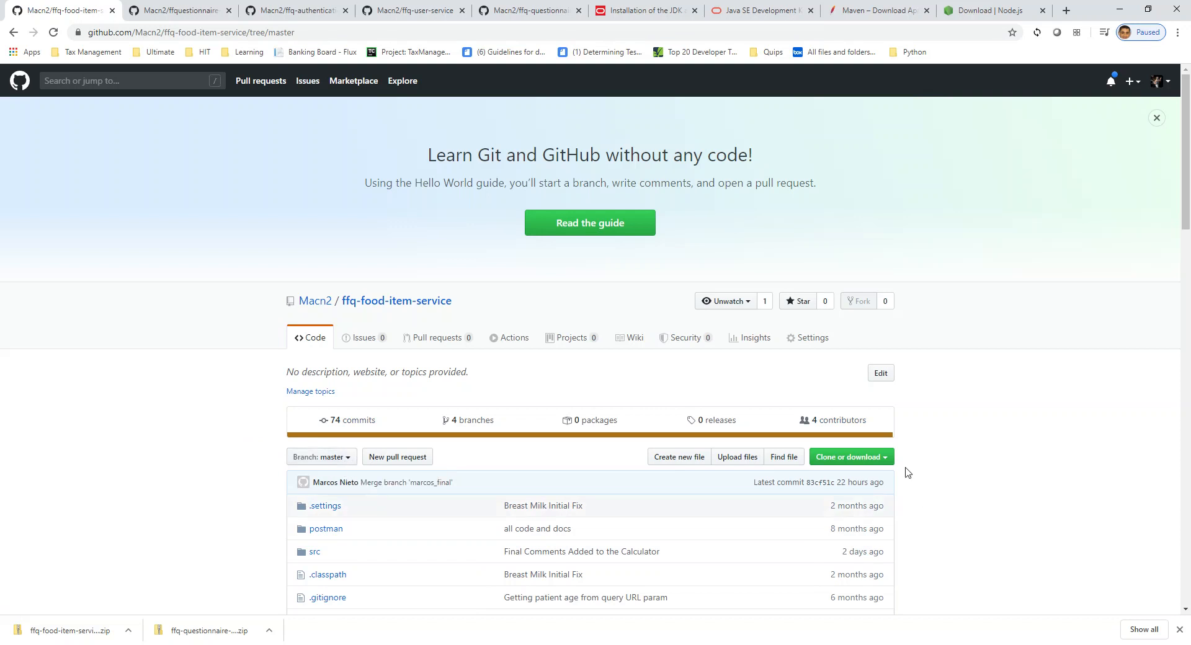
left_click(884, 458)
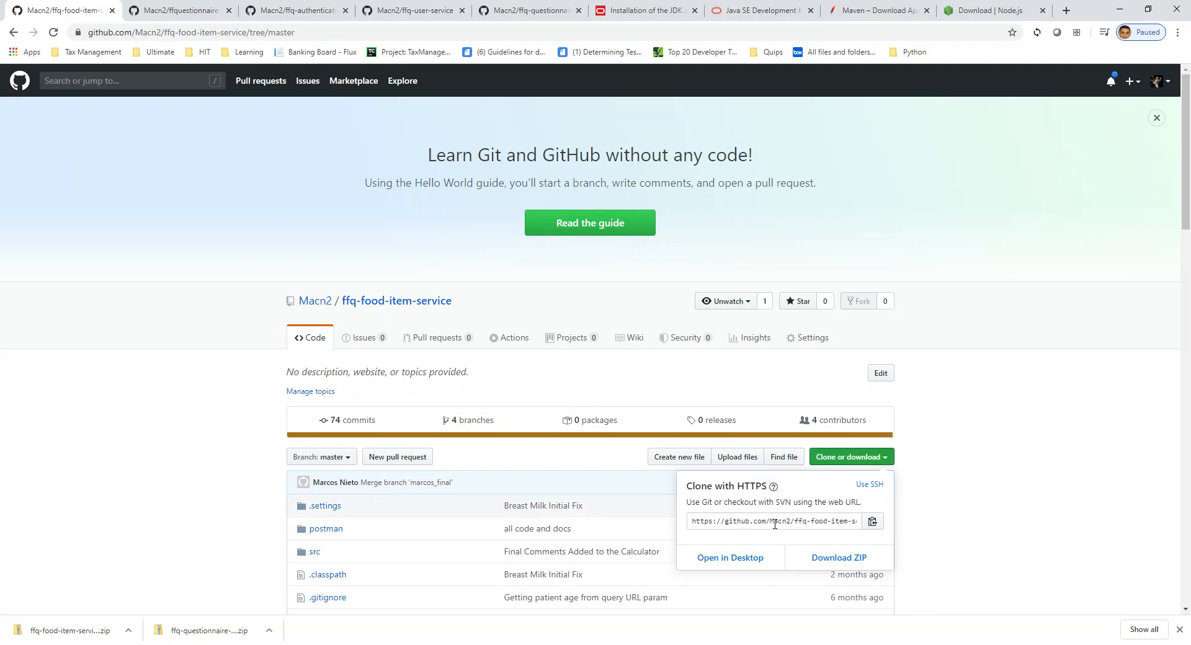
left_click(820, 562)
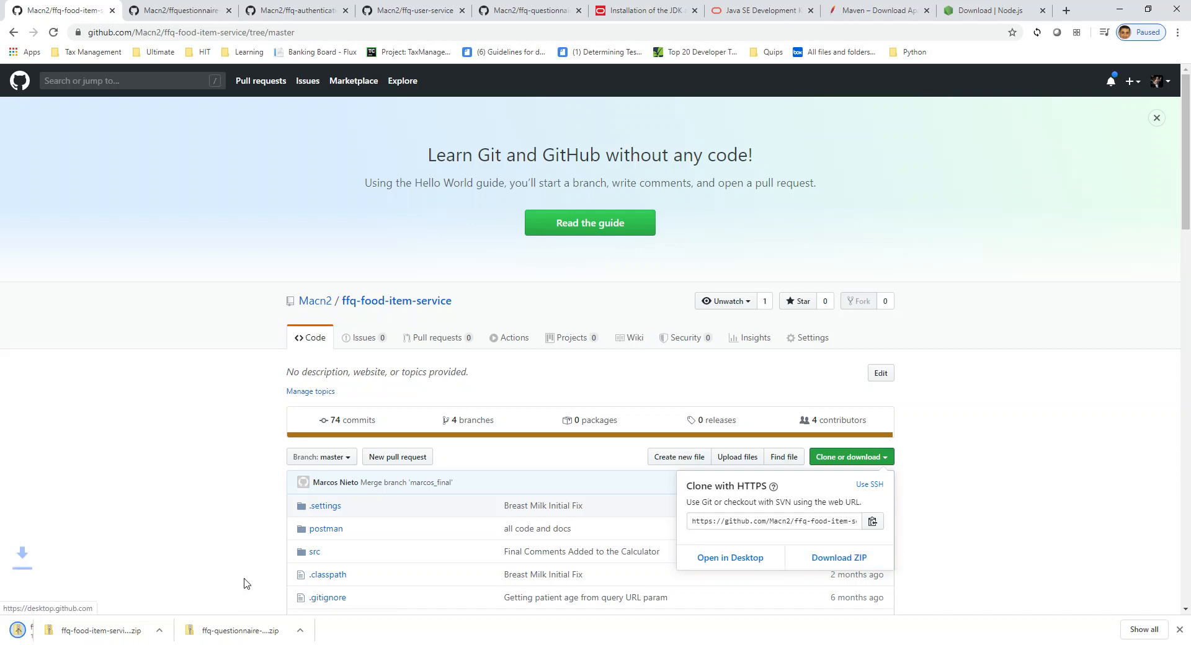
Extract the downloaded ffq-food-item-service ZIP into C:\dev\demo.
right_click(107, 632)
left_click(149, 605)
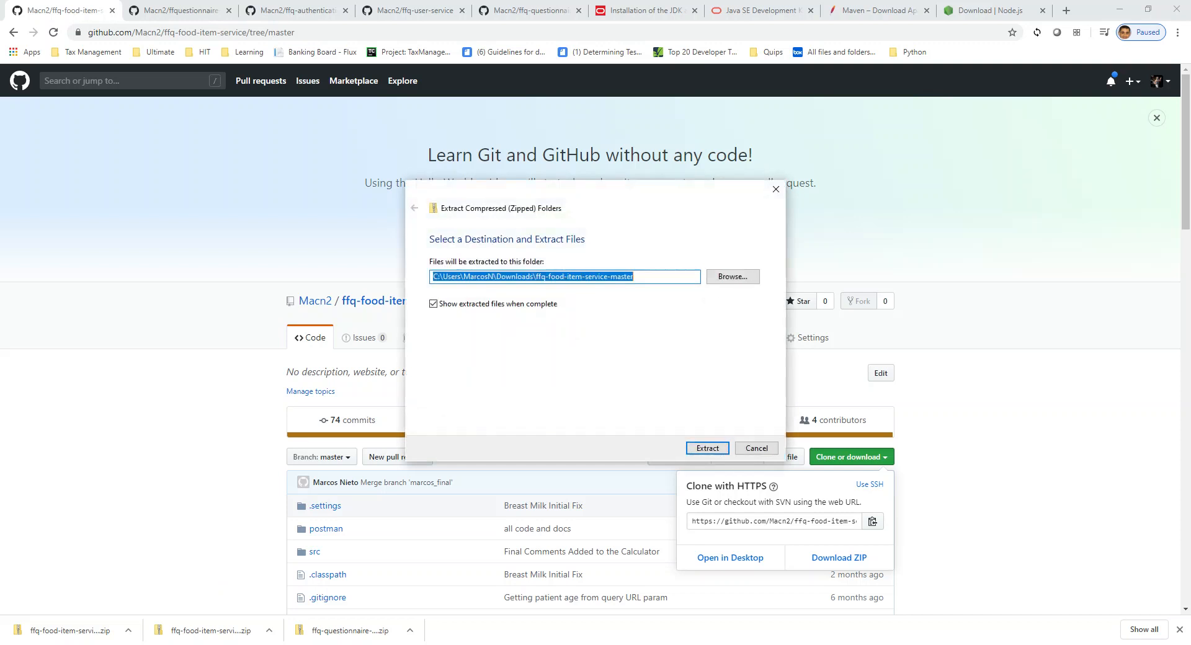
left_click(729, 276)
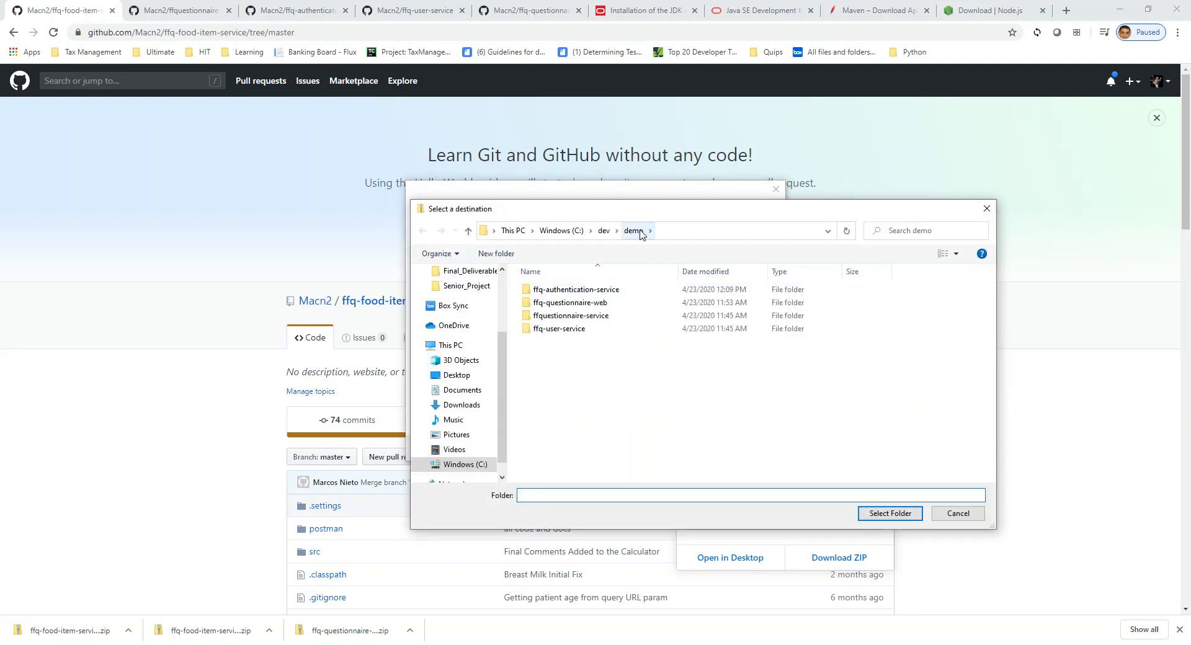
left_click(880, 515)
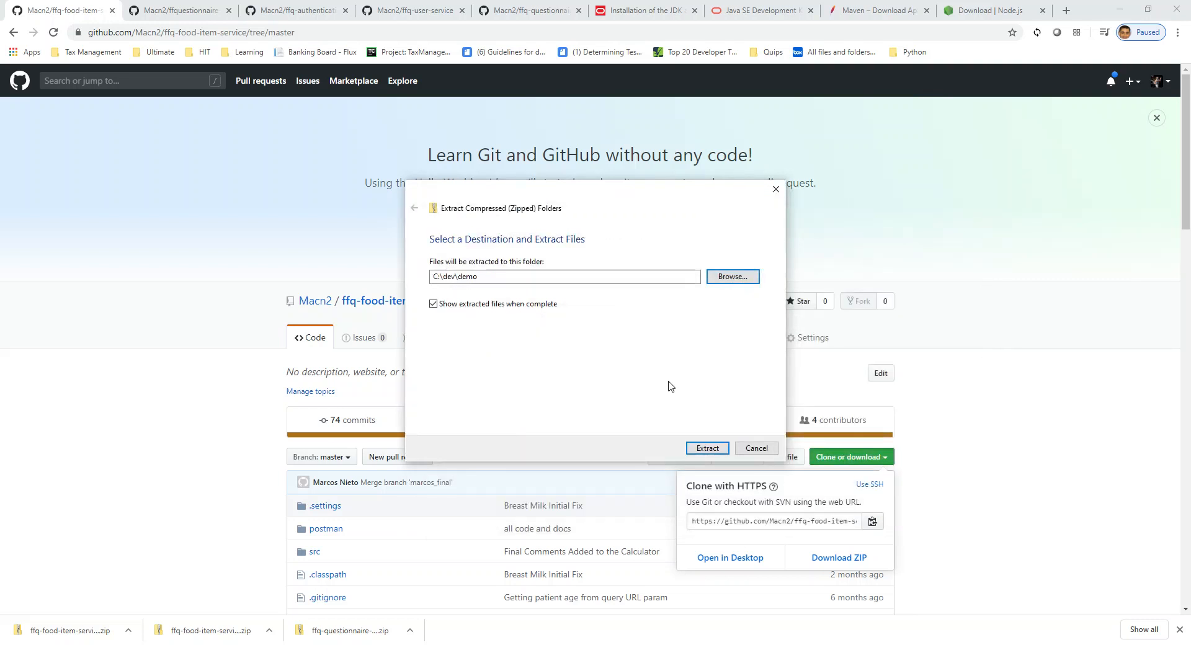
left_click(697, 449)
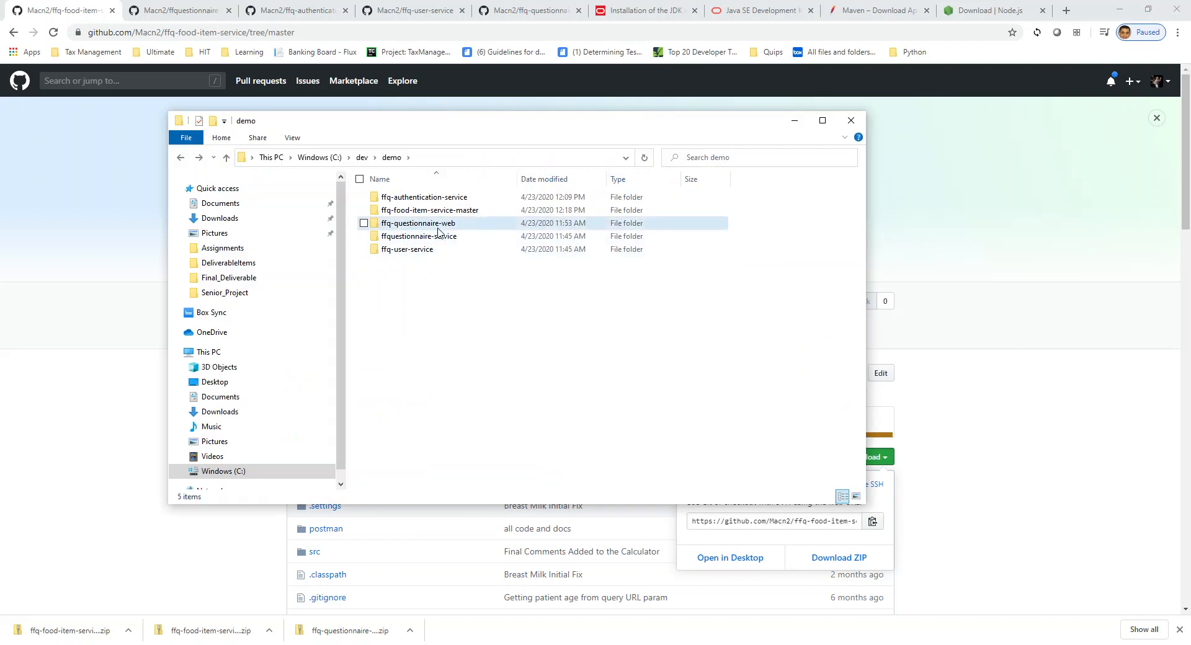
Rename the extracted ffq-food-item-service-master folder as ffq-food-item-service.
left_click(437, 213)
right_click(437, 212)
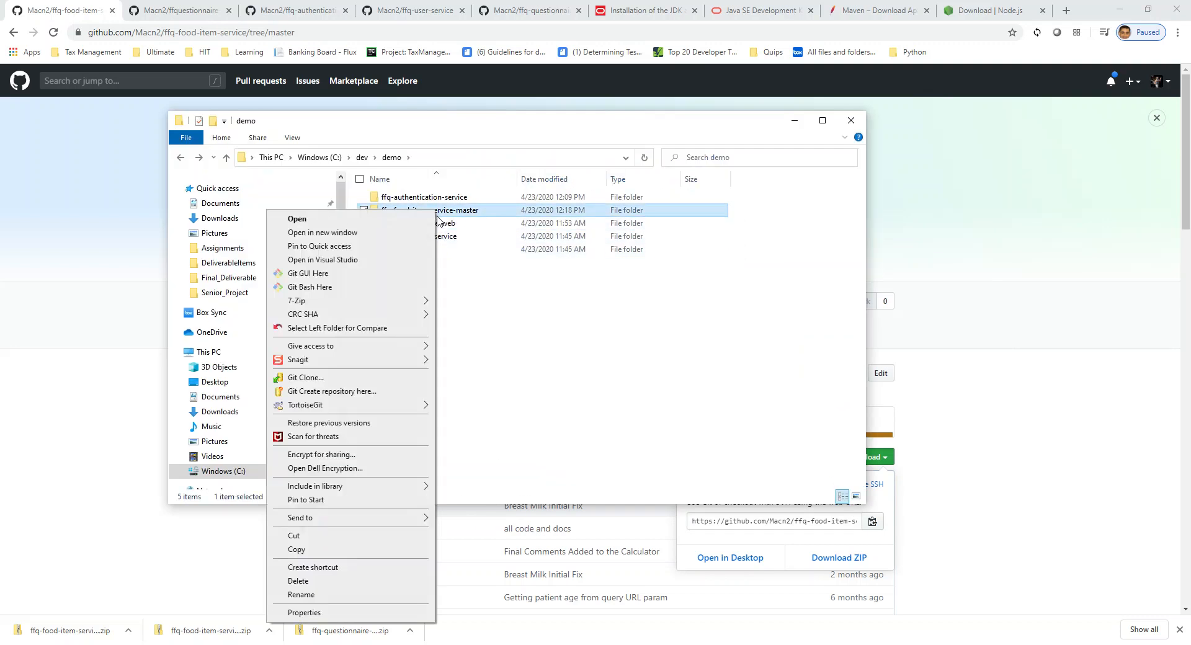
left_click(356, 599)
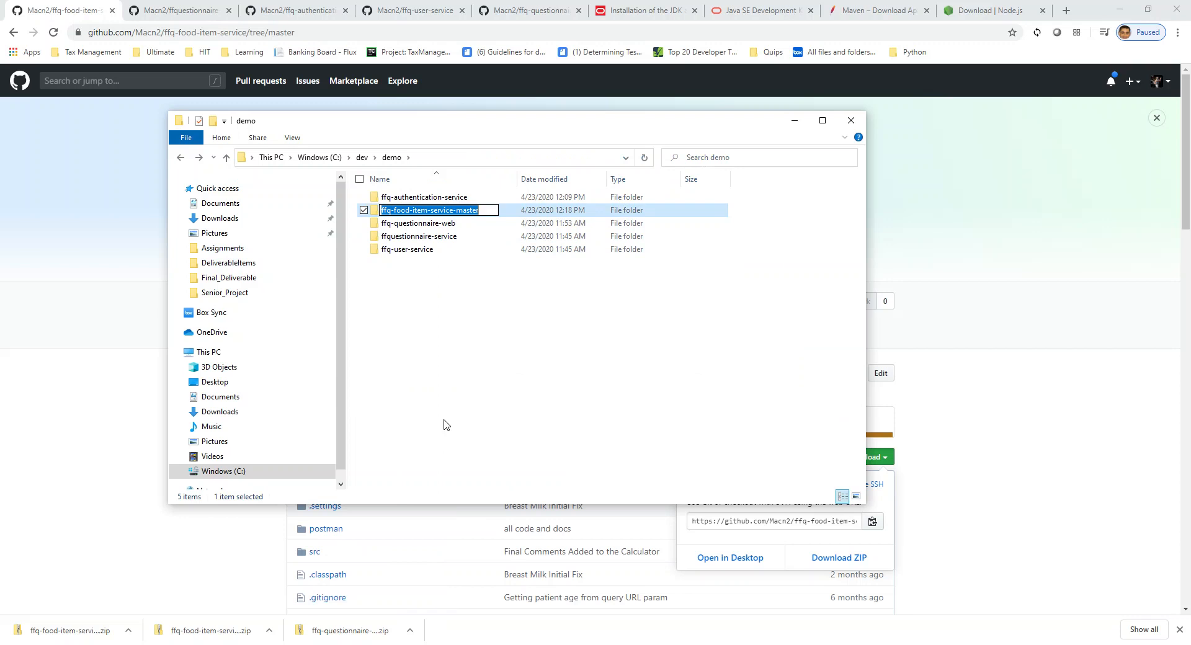
key("End")
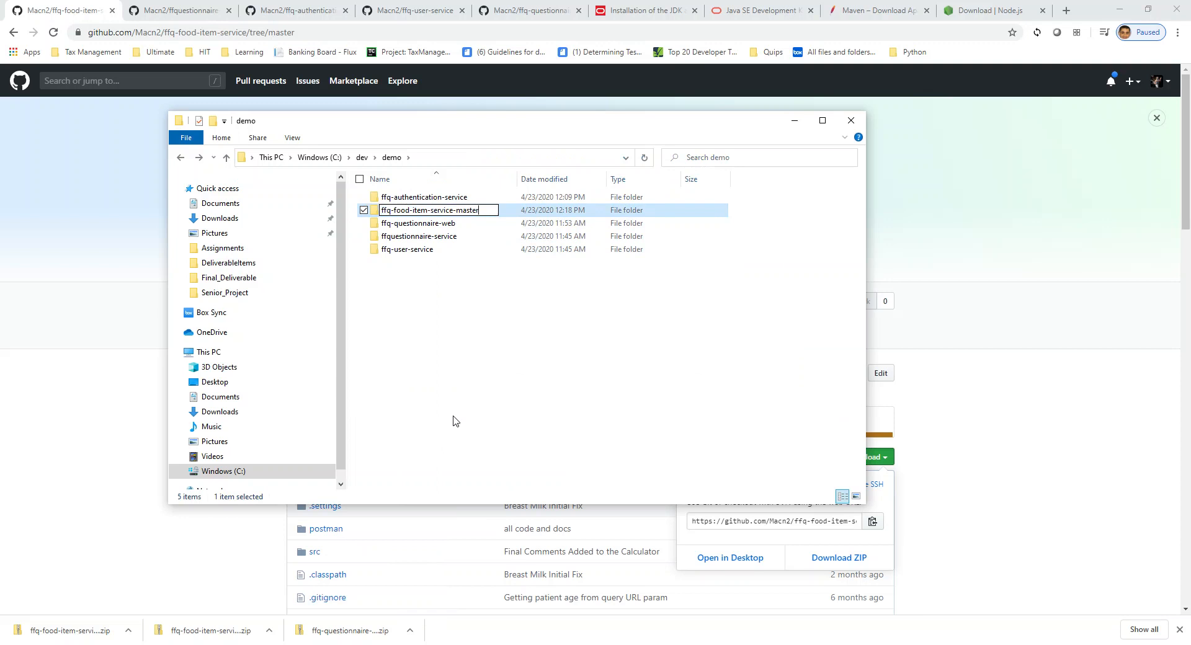
key("BackSpace")
key("BackSpace")
key("BackSpace")
key("BackSpace")
key("BackSpace")
key("BackSpace")
key("BackSpace")
key("Return")
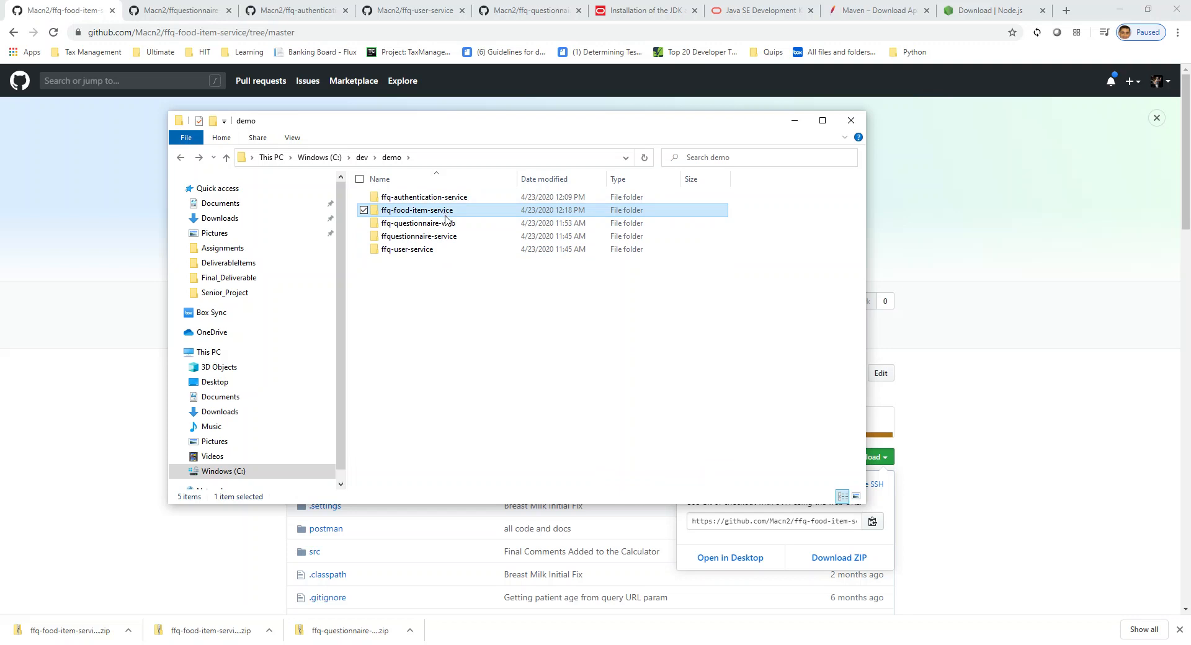
Delete the extracted ffq-food-item-service folder and copy the repository's HTTPS clone URL from GitHub.
key("Delete")
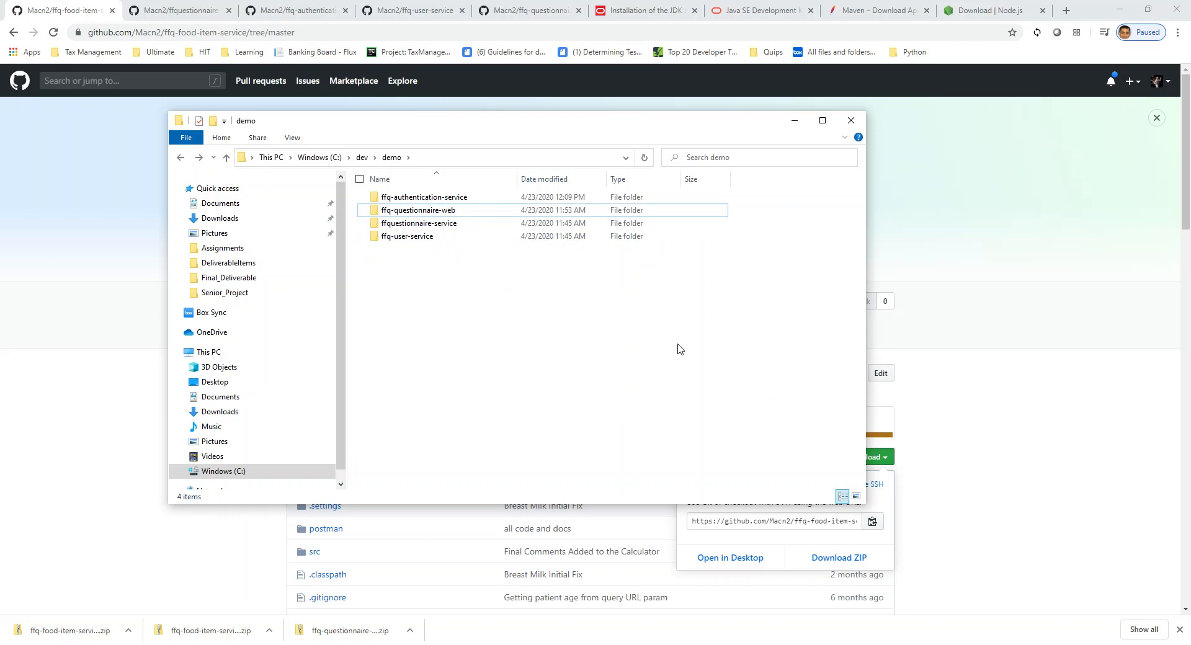
left_click(932, 309)
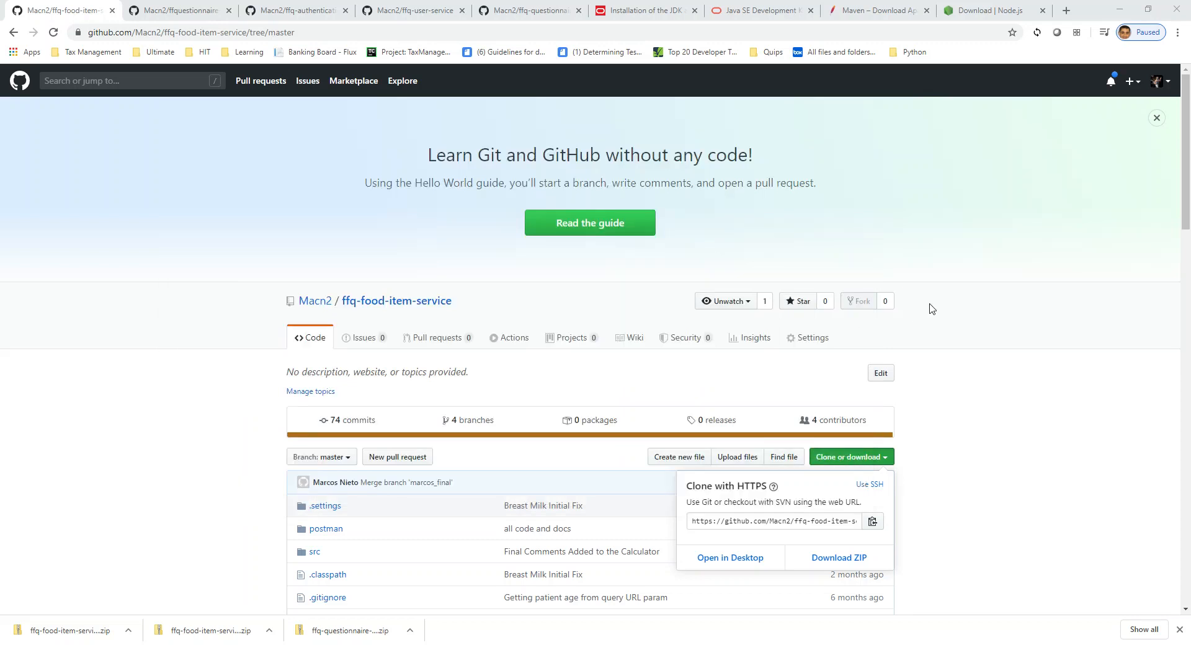
left_click(888, 457)
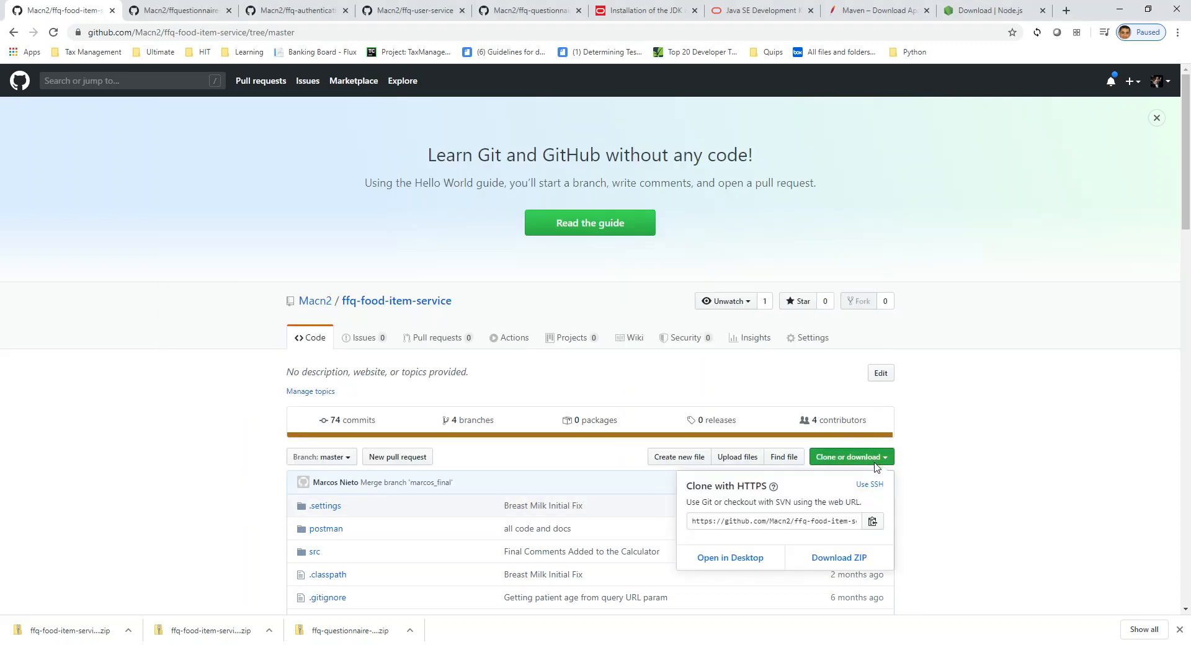
left_click(875, 524)
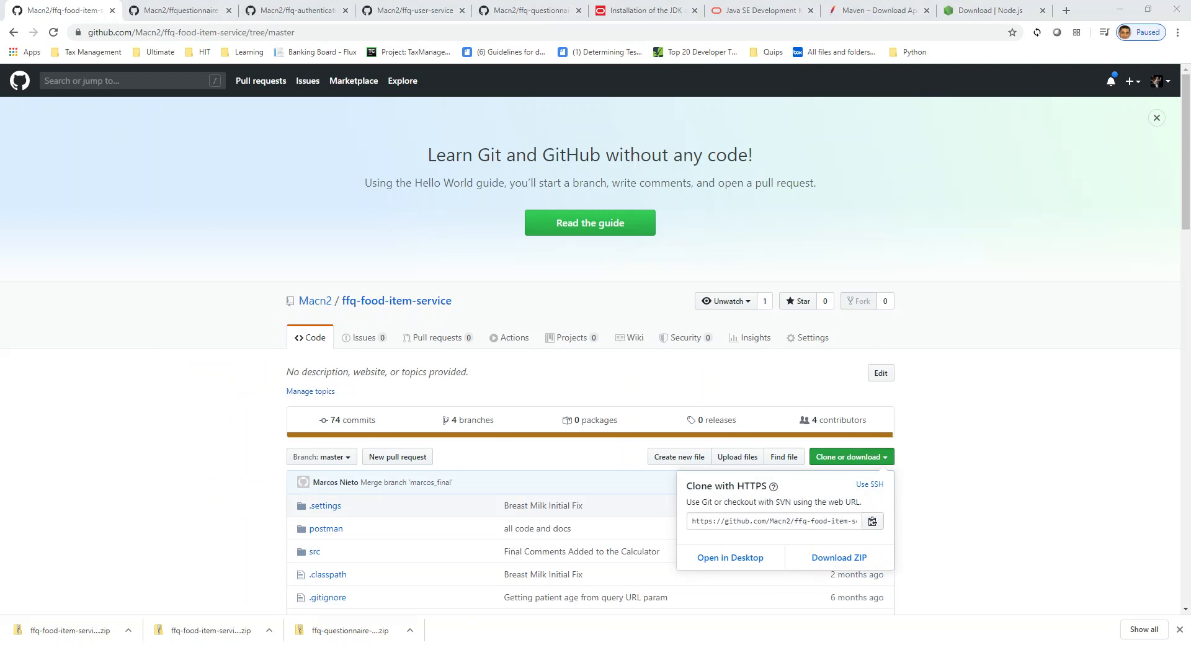
Switch to Cmder and clone the food item service repository into C:\dev\demo with git clone and the copied URL.
key("alt+Tab")
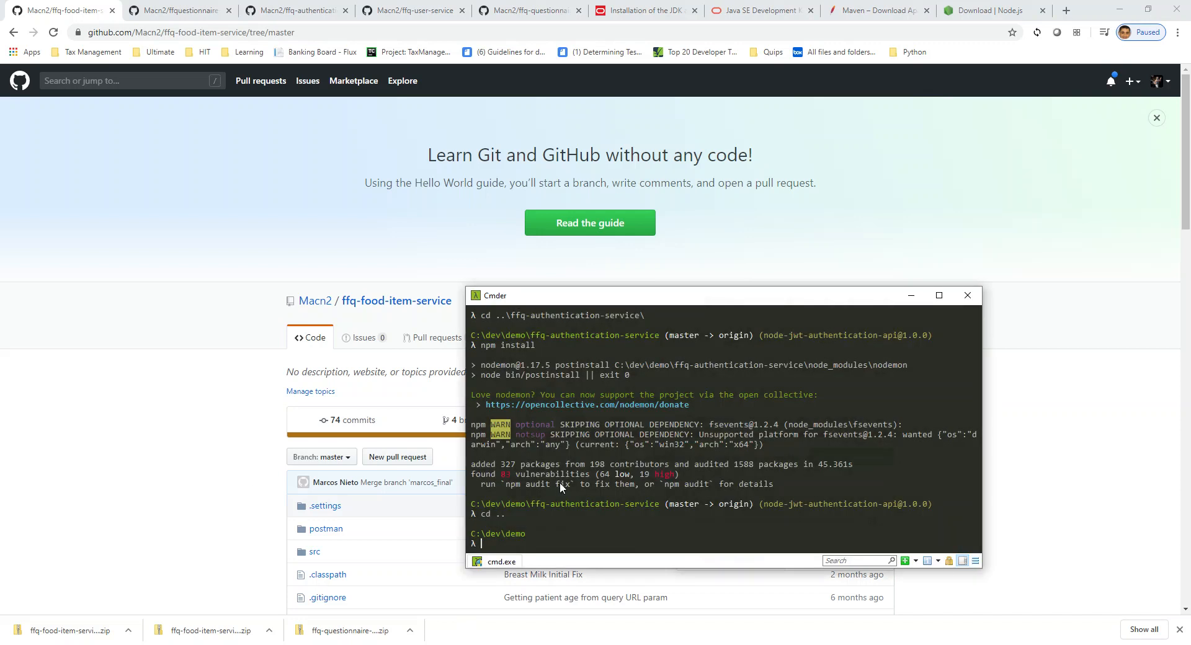
type("git clone")
key("ctrl+v")
key("Return")
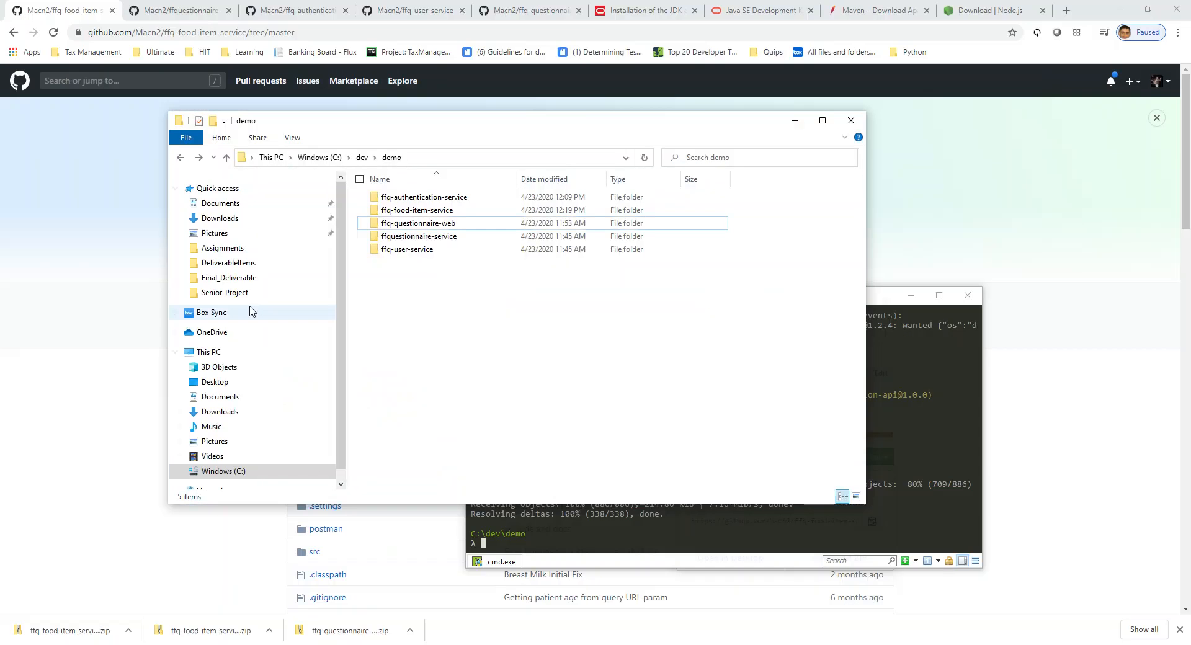
Look inside the cloned ffq-food-item-service folder and go back to the demo folder.
left_click(428, 210)
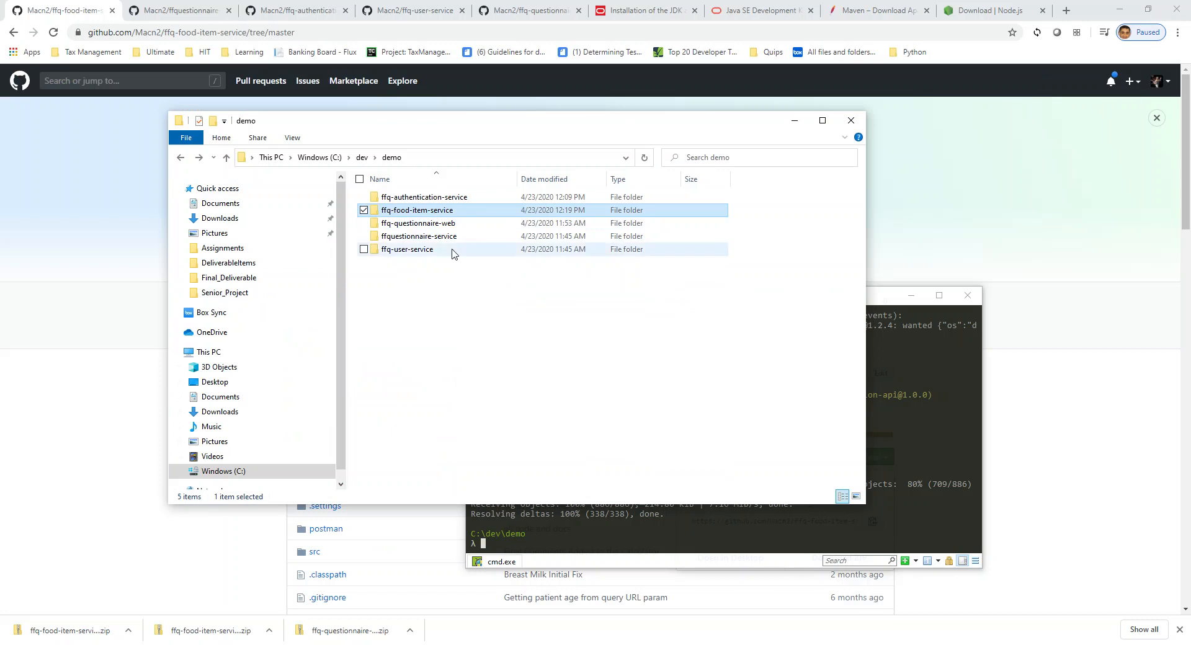
double_click(436, 211)
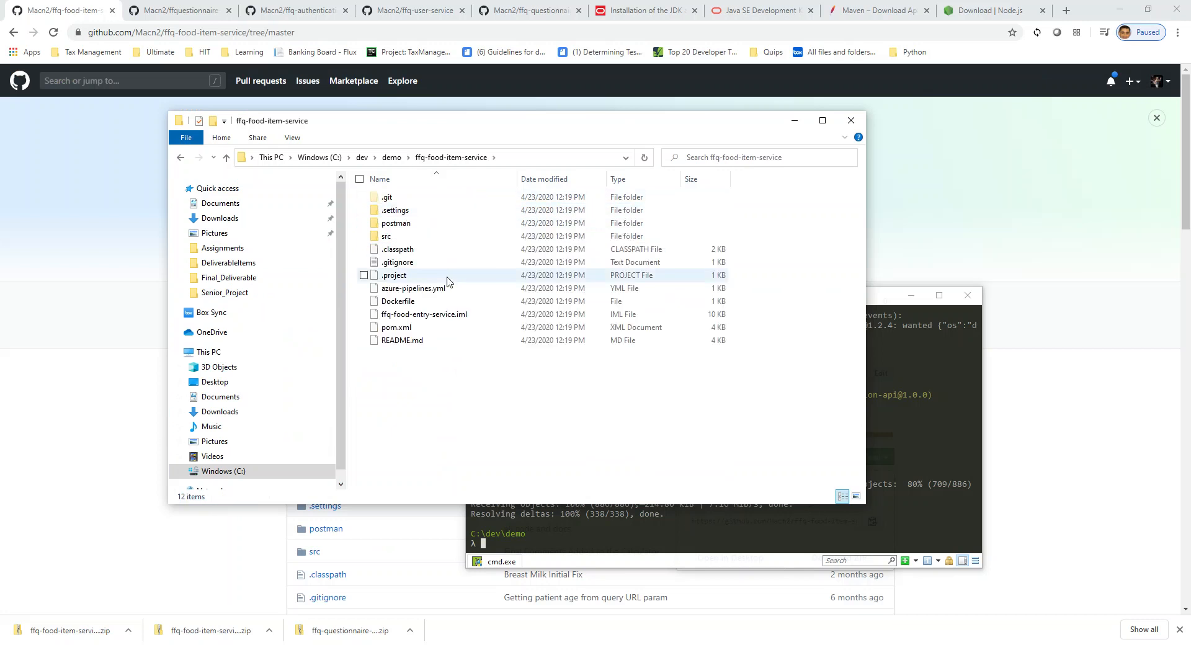
key("alt+Left")
left_click(452, 330)
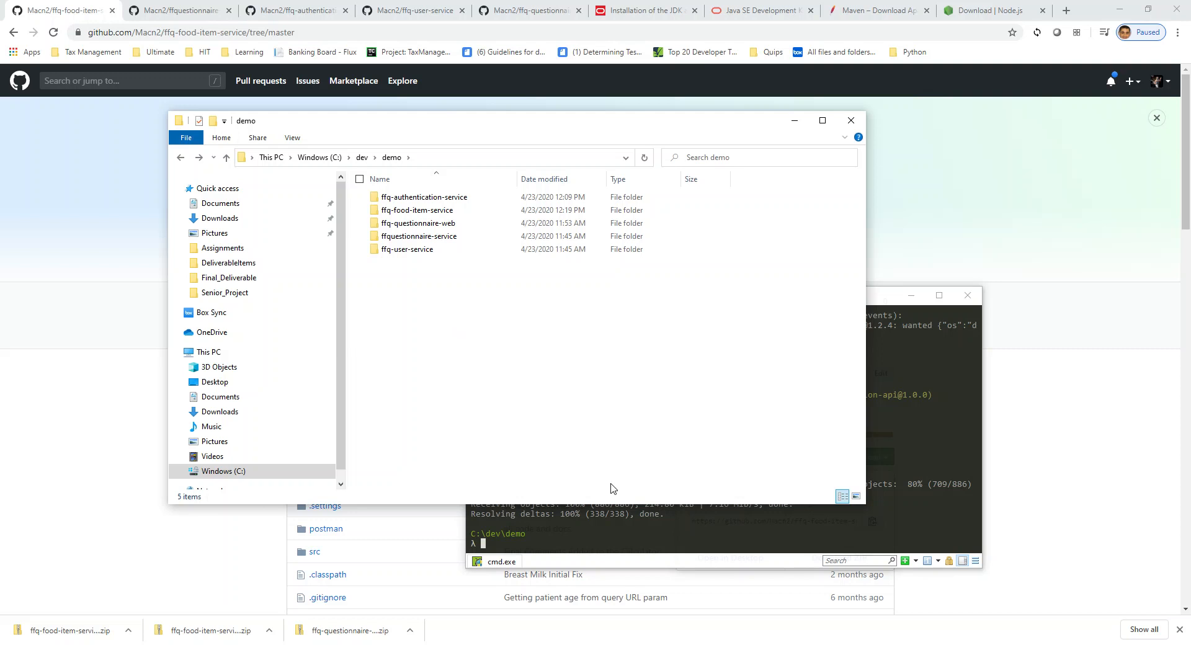
Switch to Cmder and change the prepared command in the ffq-authentication-service terminal to npm install.
left_click(614, 520)
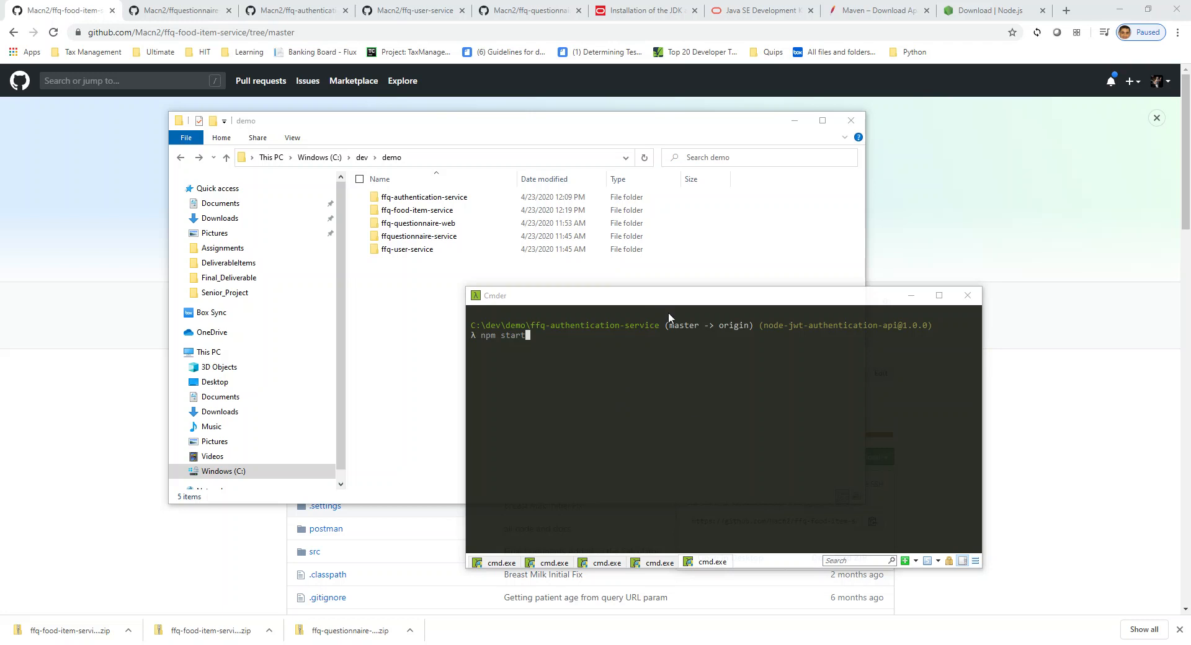
left_click(690, 400)
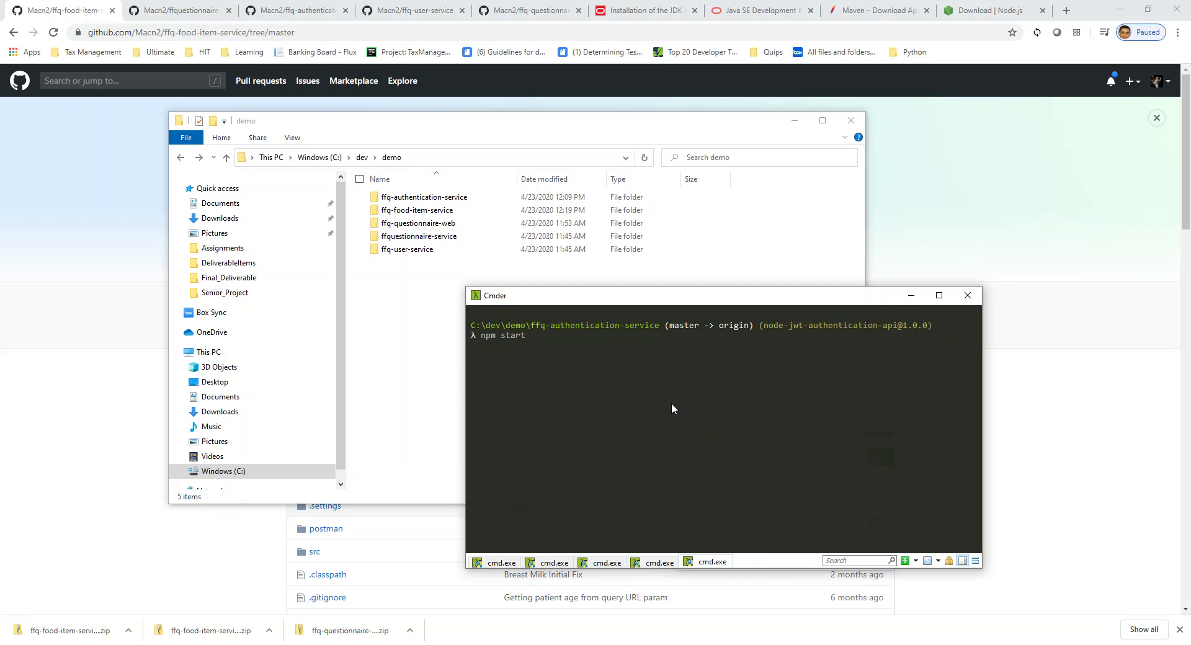
key("BackSpace")
key("BackSpace")
key("BackSpace")
key("BackSpace")
key("BackSpace")
type("install")
Start the authentication service by running npm start in its ffq-authentication-service terminal.
key("BackSpace")
key("BackSpace")
key("BackSpace")
key("BackSpace")
key("BackSpace")
key("BackSpace")
key("BackSpace")
type("start")
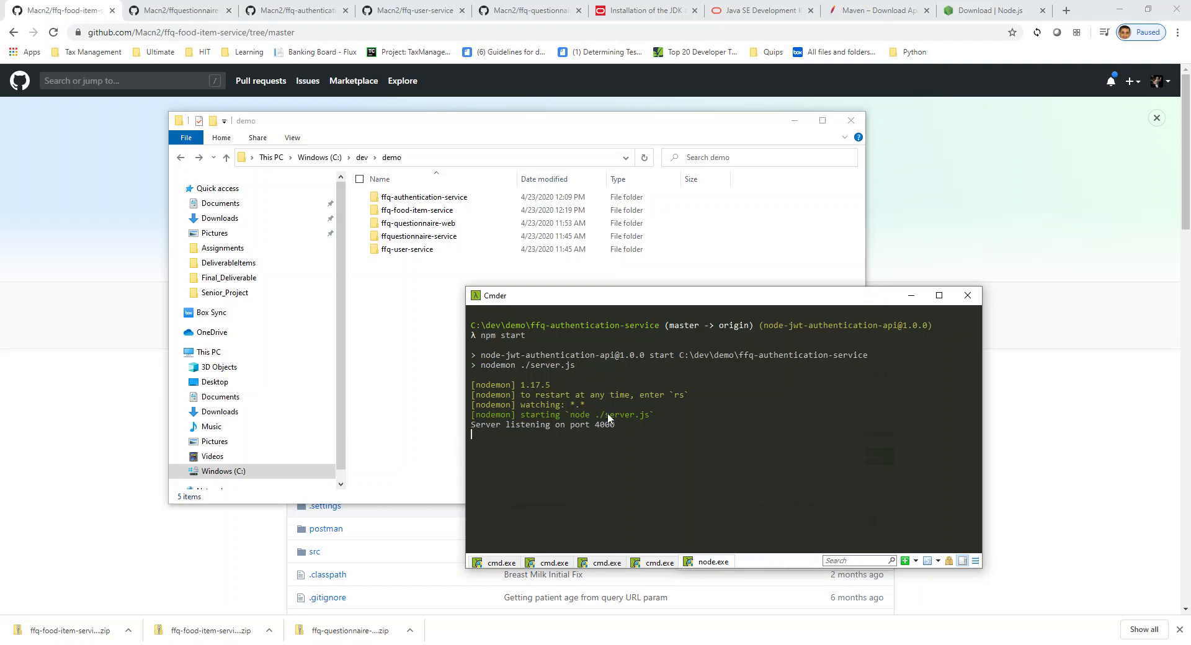
Start the questionnaire web app by replacing the prepared install command with npm start in the ffq-questionnaire-web terminal.
left_click(659, 561)
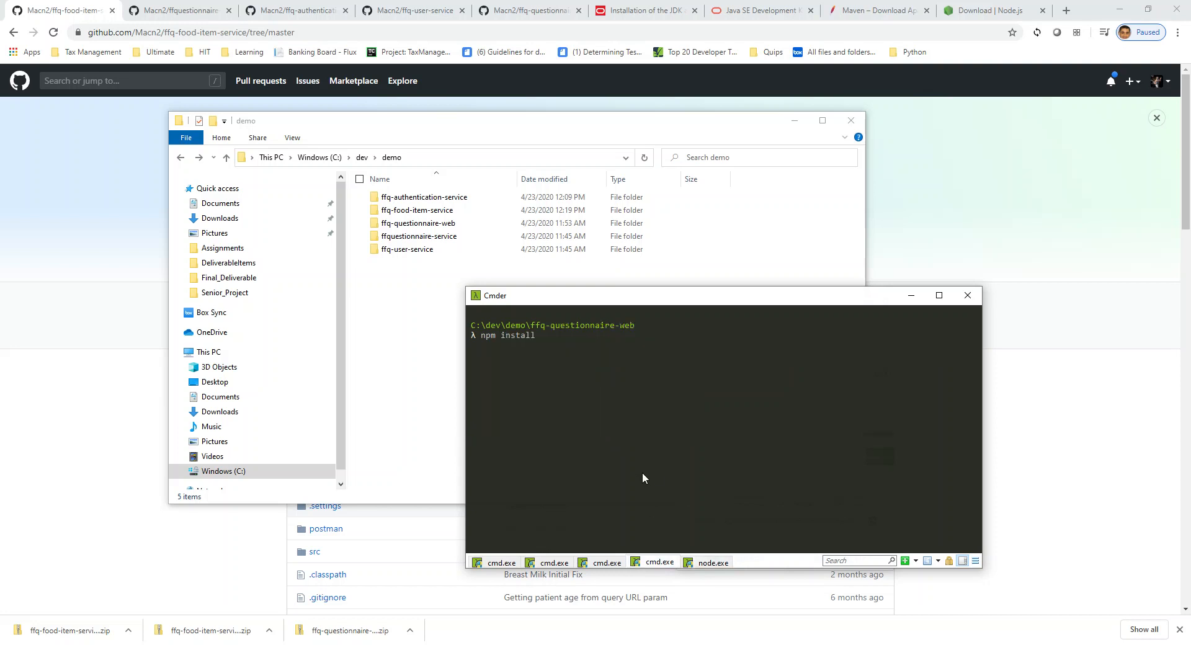
key("BackSpace")
key("BackSpace")
key("BackSpace")
key("BackSpace")
key("BackSpace")
key("BackSpace")
key("BackSpace")
type("start")
key("Return")
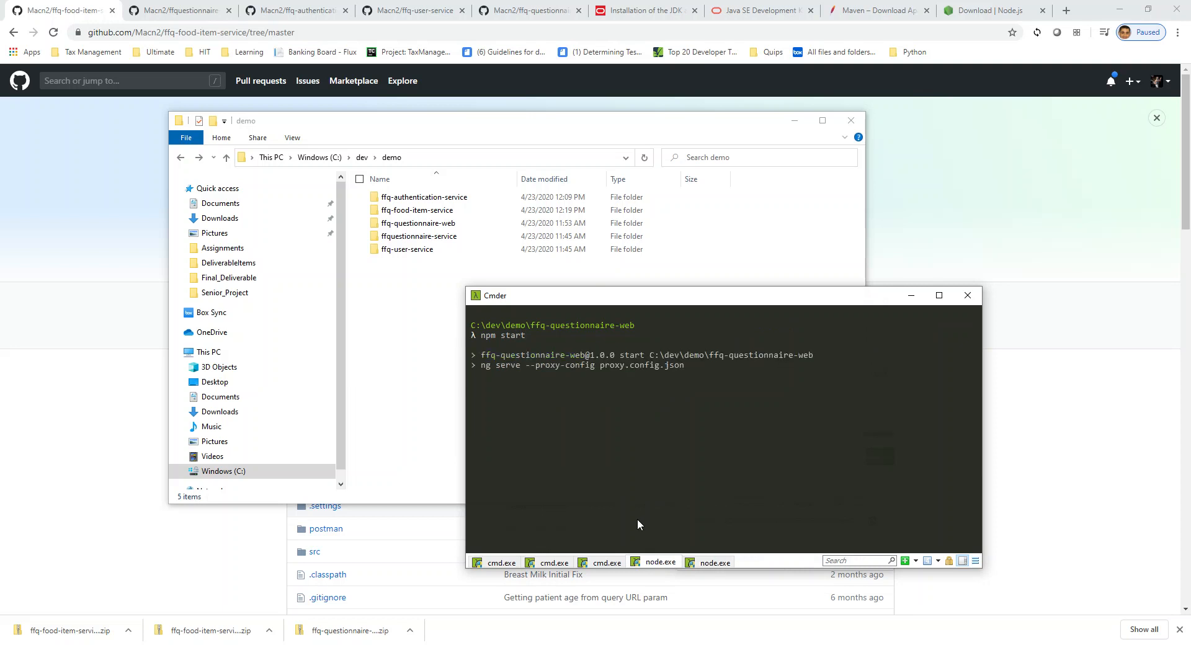
In the ffq-food-item-service terminal, highlight the parts of mvn spring-boot:run -Dmongo.fooditems.load="true" and run the command.
left_click(614, 561)
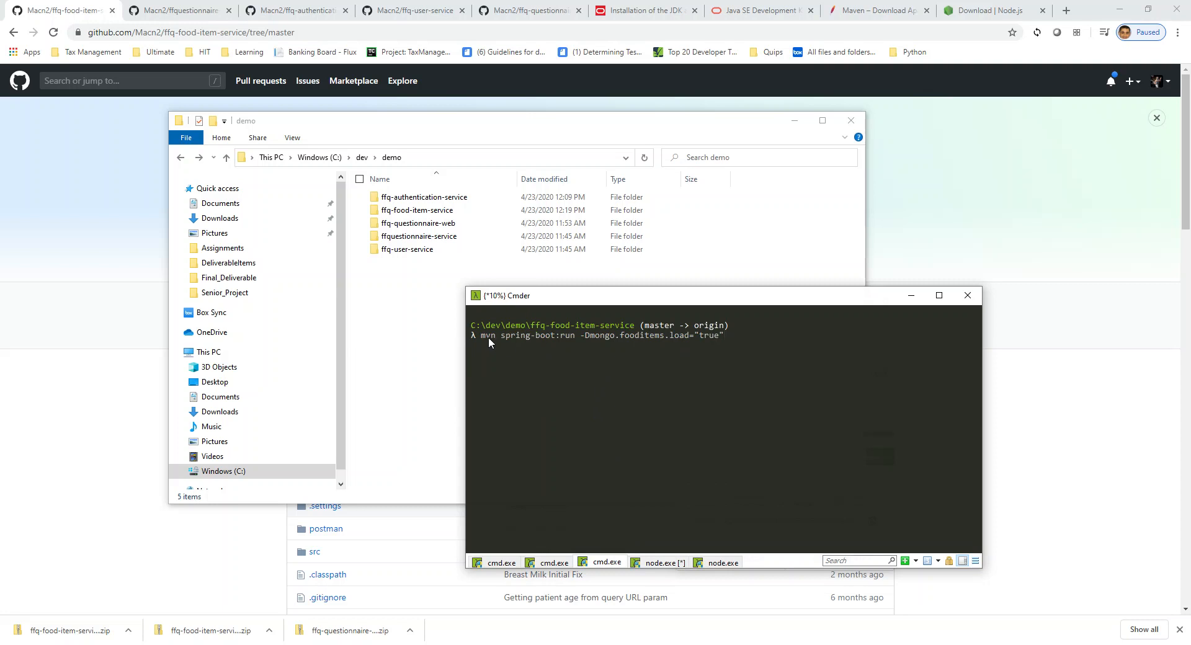
left_click_drag(478, 335, 574, 335)
left_click(523, 335)
left_click(578, 340)
left_click_drag(582, 335, 723, 335)
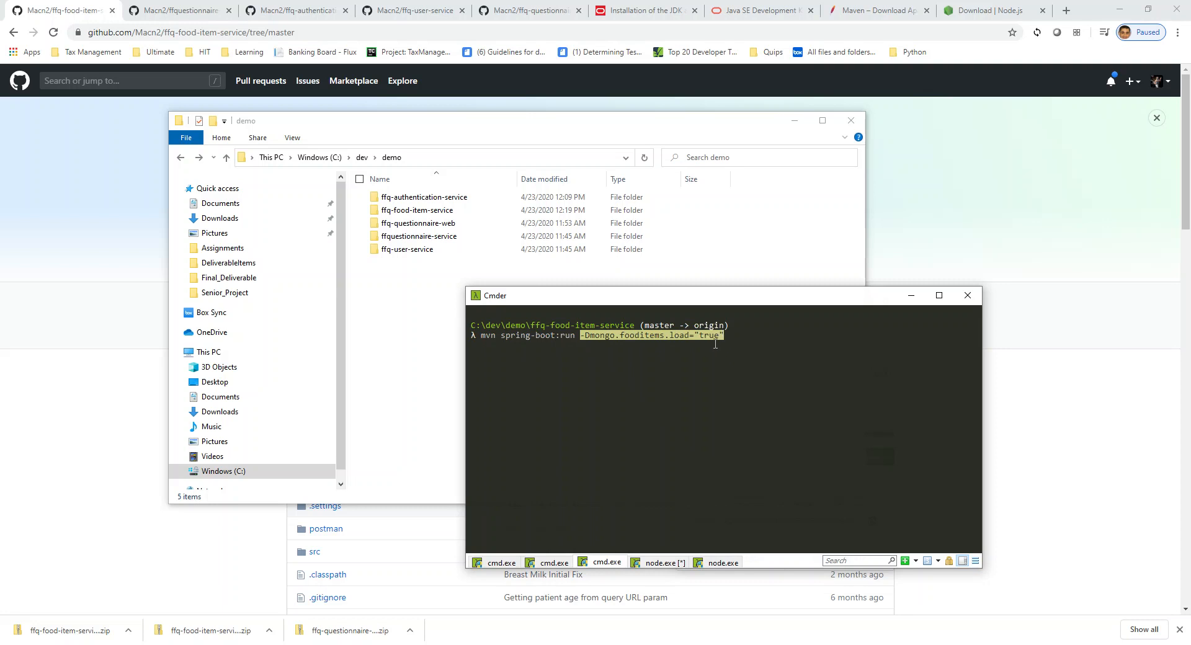
left_click(732, 335)
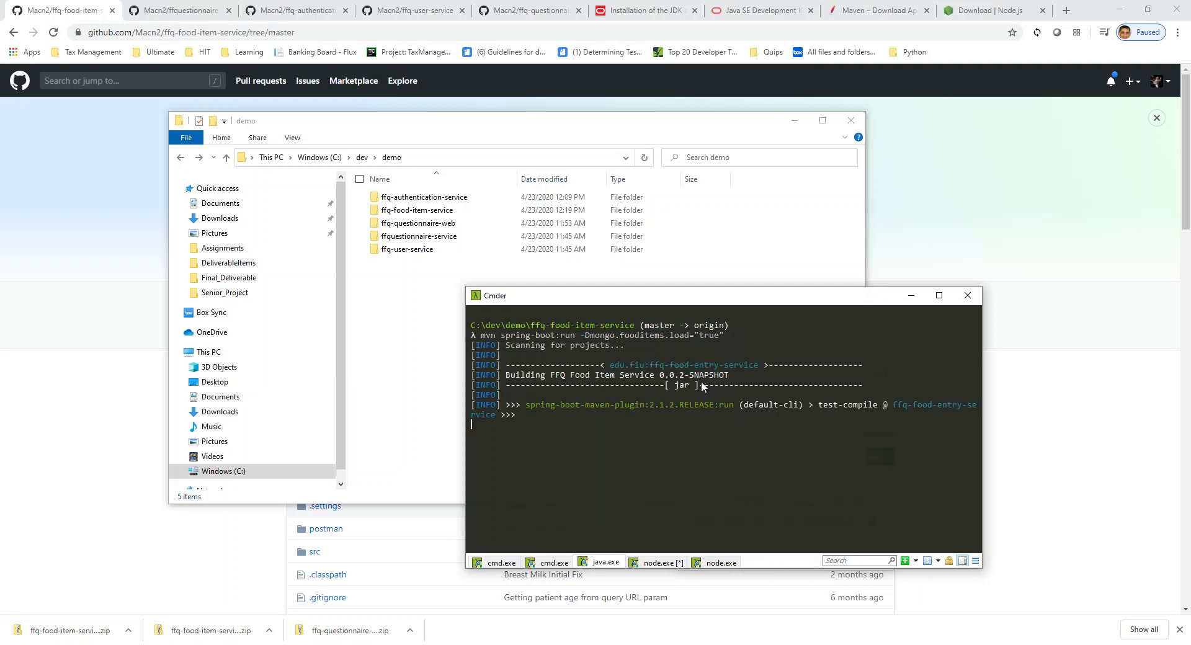
In the ffquestionnaire-service terminal, run the prepared command mvn spring-boot:run -Dmongo.questionnaires.load="true".
left_click(660, 562)
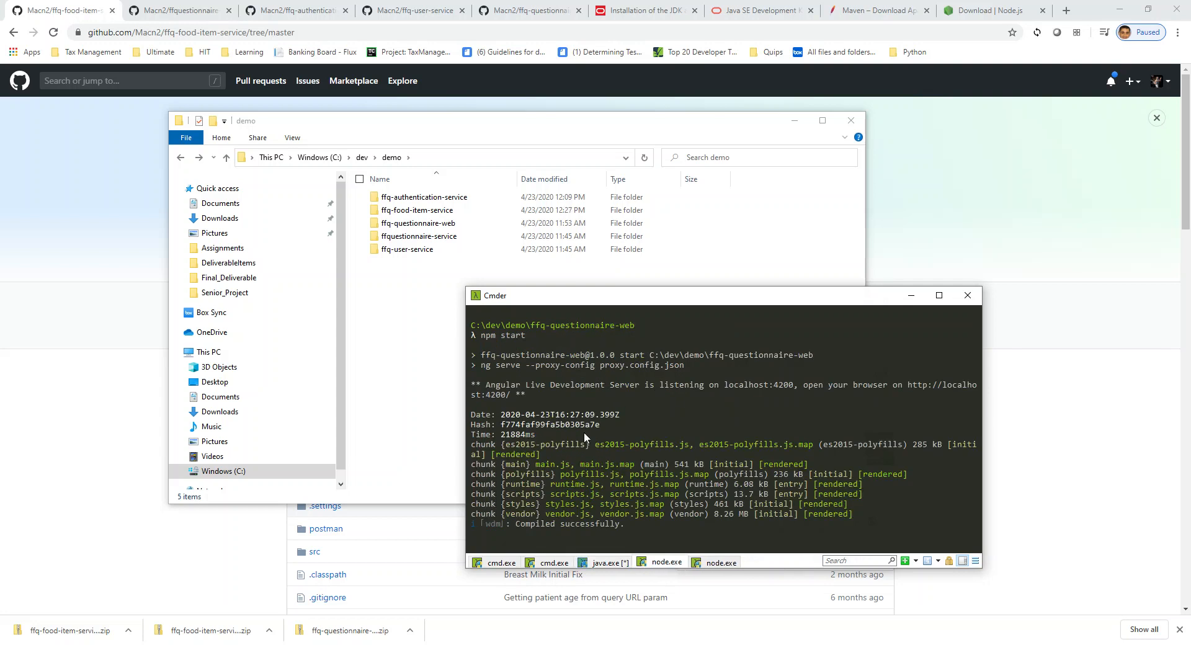
left_click(620, 563)
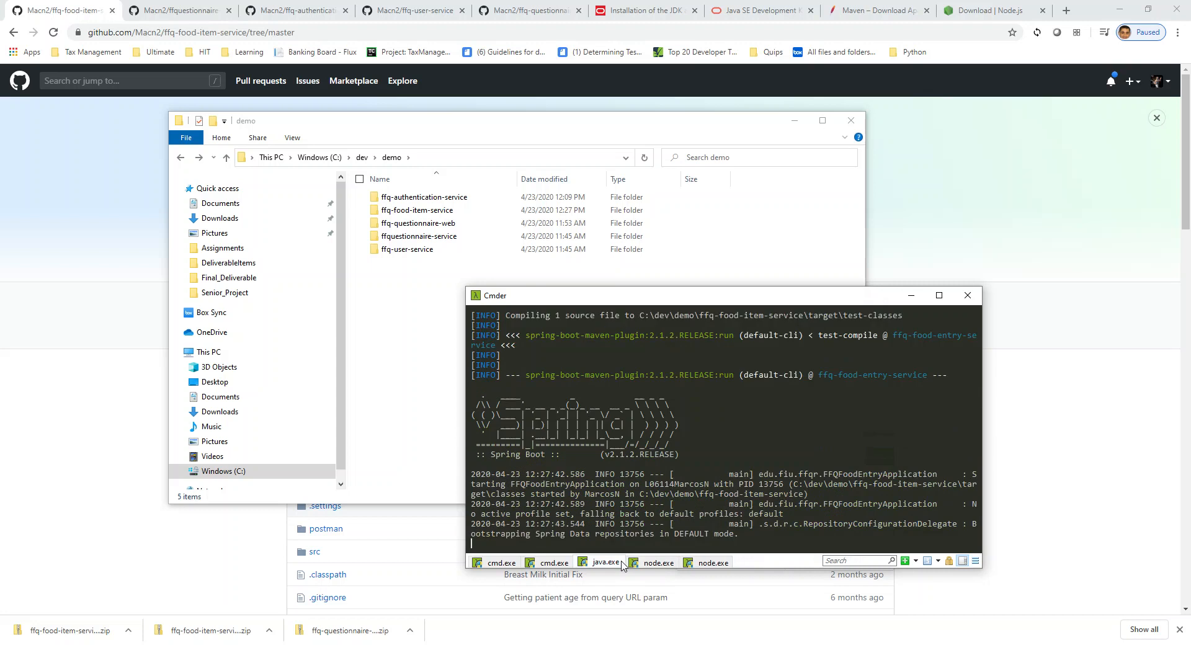
left_click(561, 563)
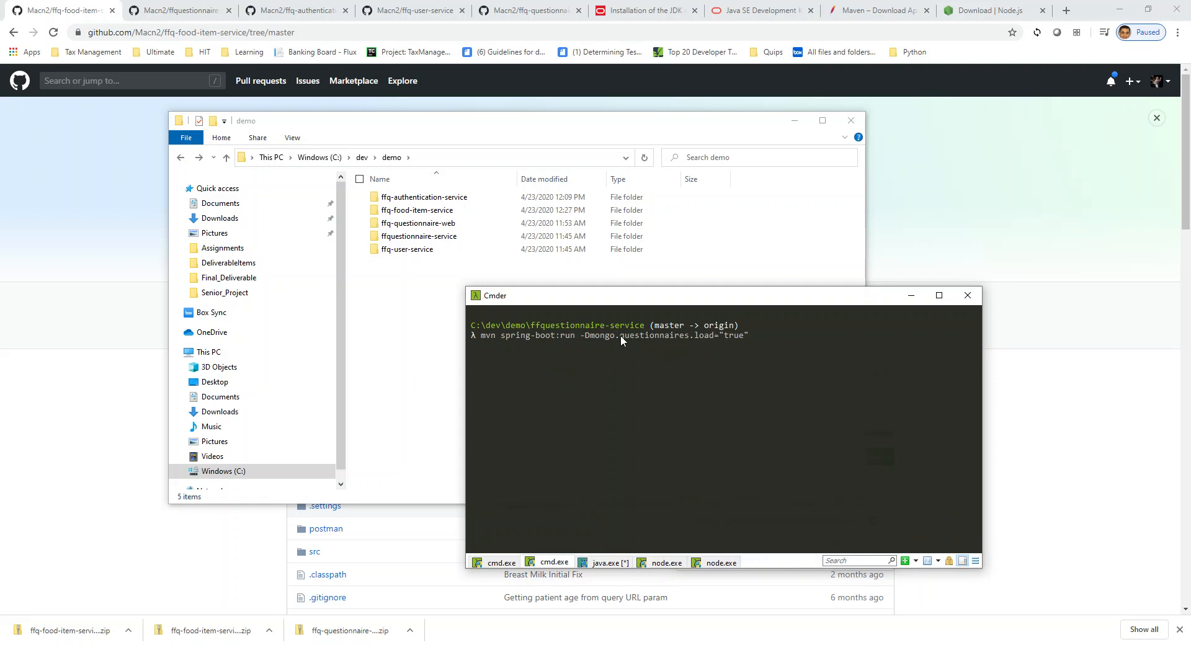
left_click_drag(621, 335, 694, 336)
key("Return")
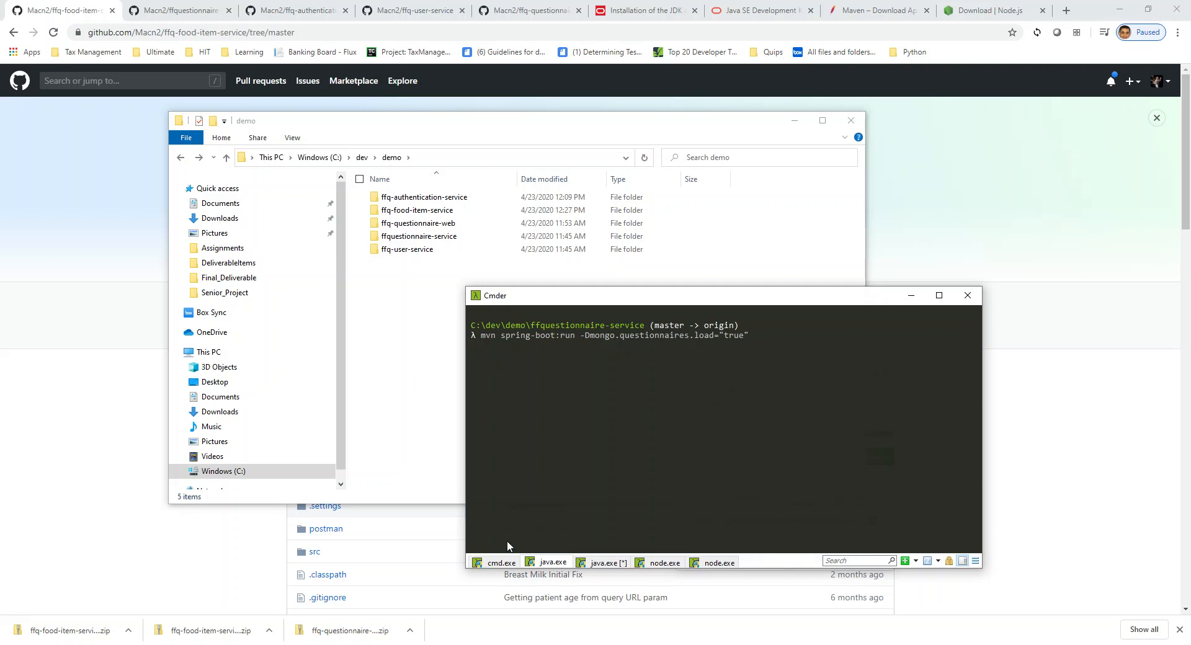
Start the user service in its terminal and highlight the questionnaires collection loading line in the ffquestionnaire-service terminal.
left_click(503, 561)
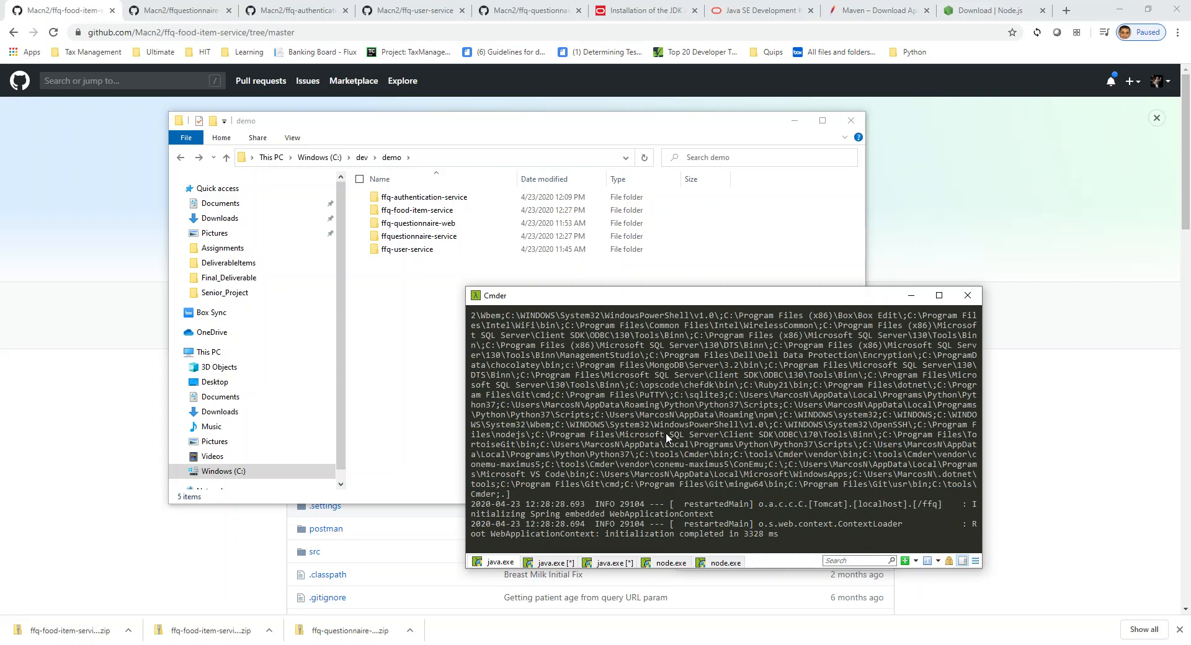
left_click(561, 562)
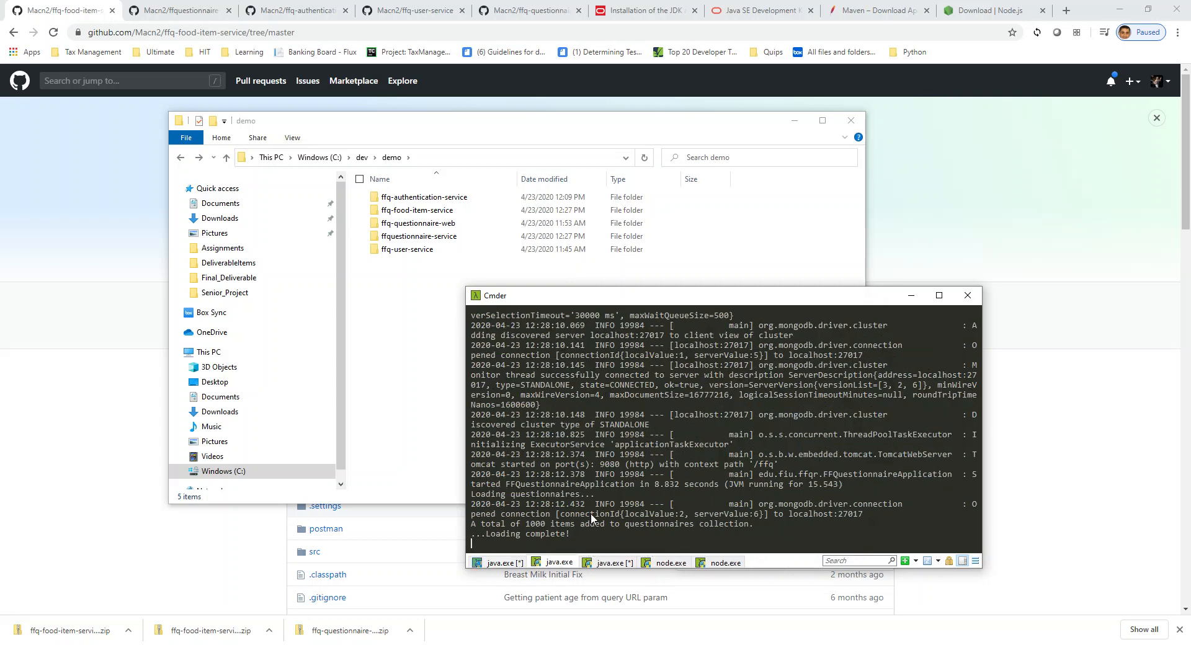
scroll(588, 523, "up", 1)
scroll(591, 506, "down", 1)
left_click_drag(471, 524, 752, 528)
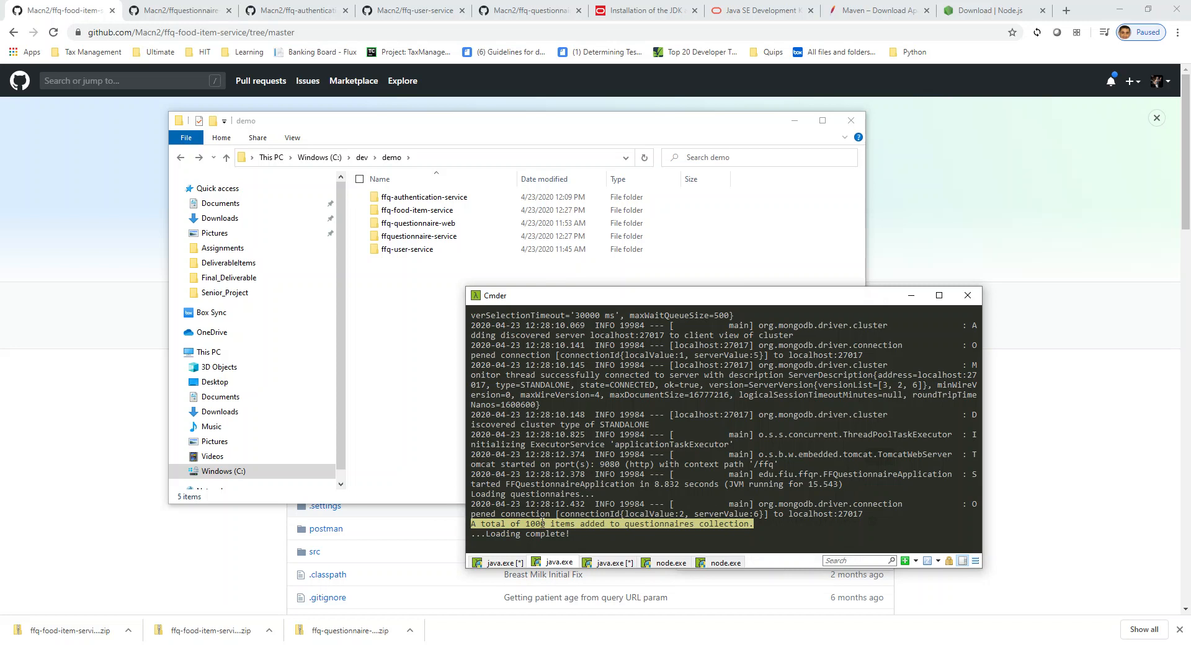
scroll(562, 516, "up", 3)
scroll(581, 509, "down", 3)
left_click(593, 541)
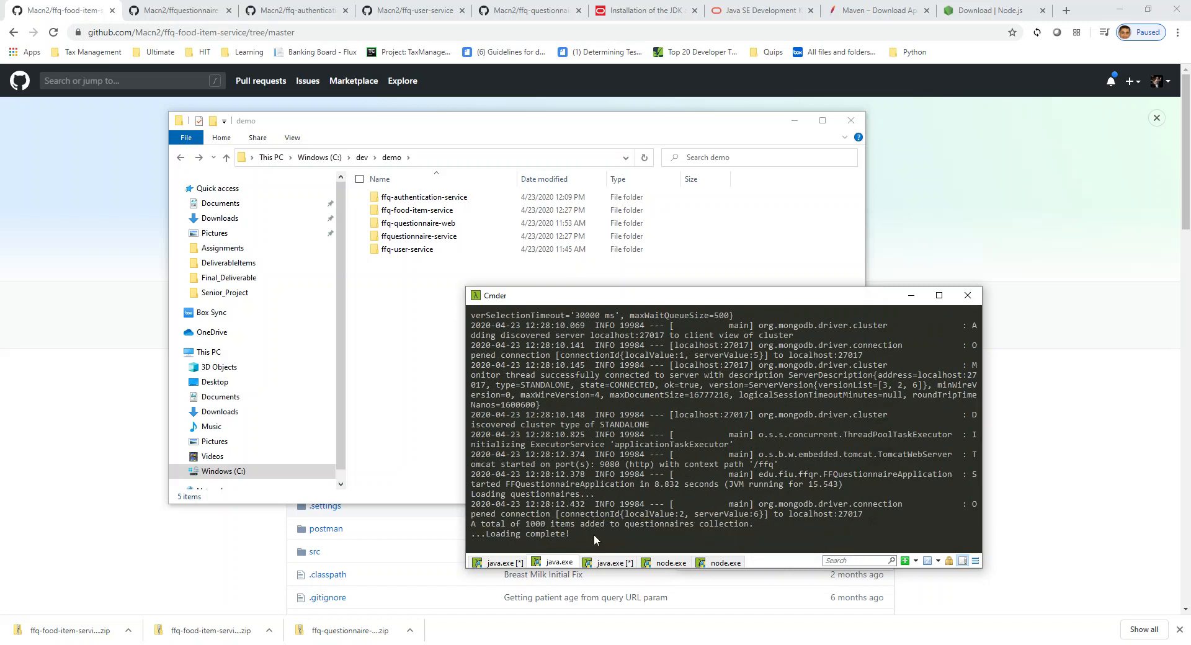
Stop the running questionnaire service and answer y to terminating its batch job.
key("ctrl+c")
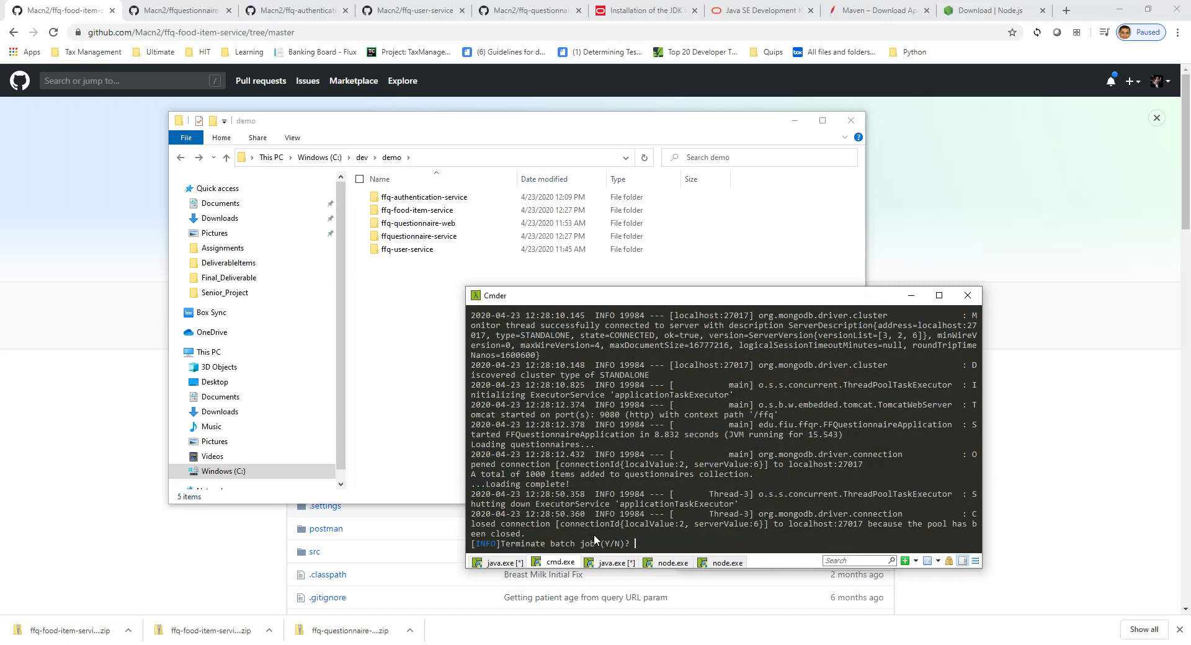
type("y")
key("Return")
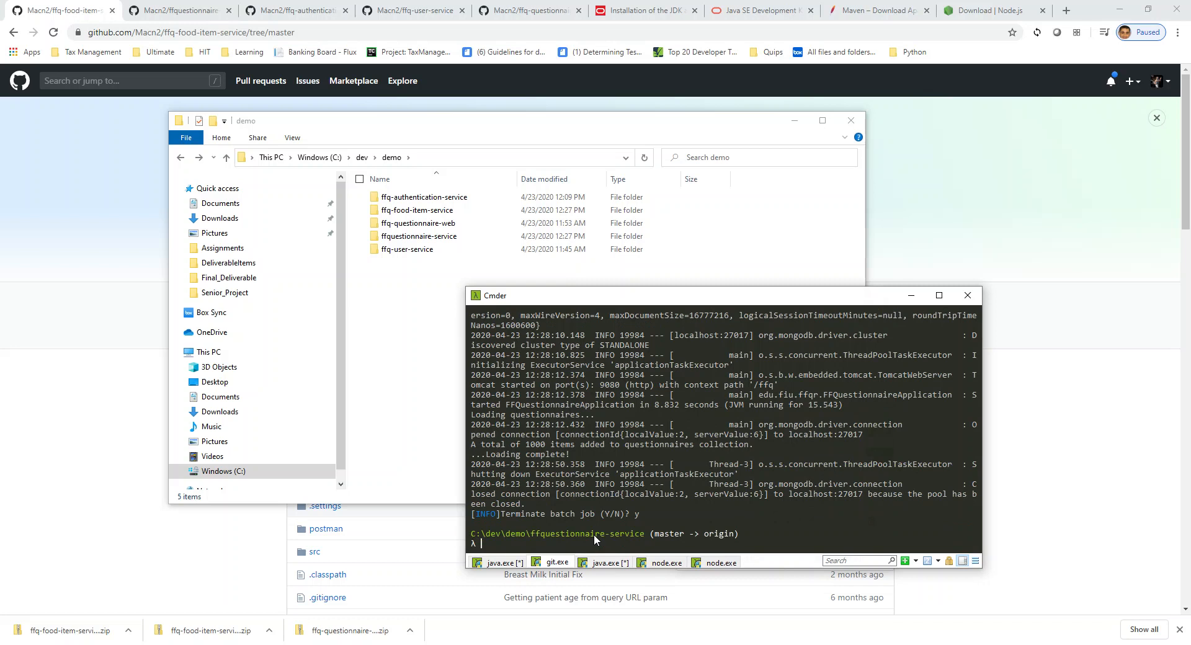
Recall the last ffquestionnaire-service command, remove the -Dmongo.questionnaires.load="true" option, and run it as mvn spring-boot:run.
key("Up")
key("BackSpace")
key("BackSpace")
key("BackSpace")
key("BackSpace")
key("BackSpace")
key("BackSpace")
key("BackSpace")
key("BackSpace")
key("BackSpace")
key("BackSpace")
key("BackSpace")
key("BackSpace")
key("BackSpace")
key("BackSpace")
key("BackSpace")
key("BackSpace")
key("BackSpace")
key("BackSpace")
key("BackSpace")
key("BackSpace")
key("BackSpace")
key("BackSpace")
key("BackSpace")
key("BackSpace")
key("BackSpace")
key("BackSpace")
key("BackSpace")
key("BackSpace")
key("BackSpace")
key("BackSpace")
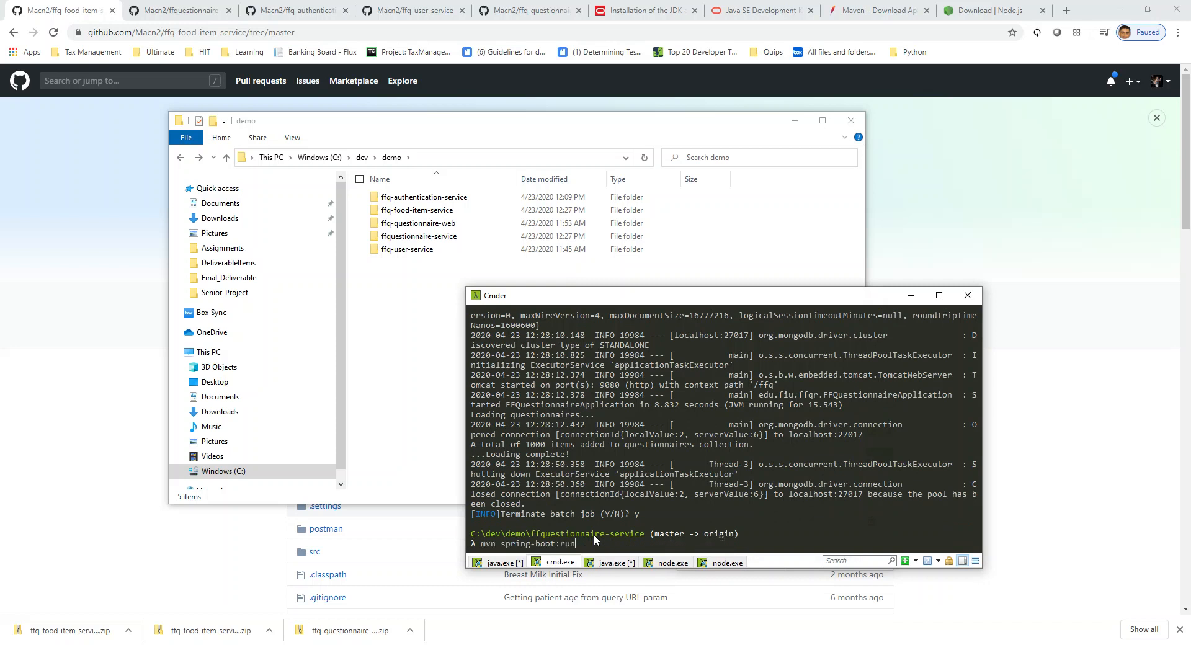
key("Return")
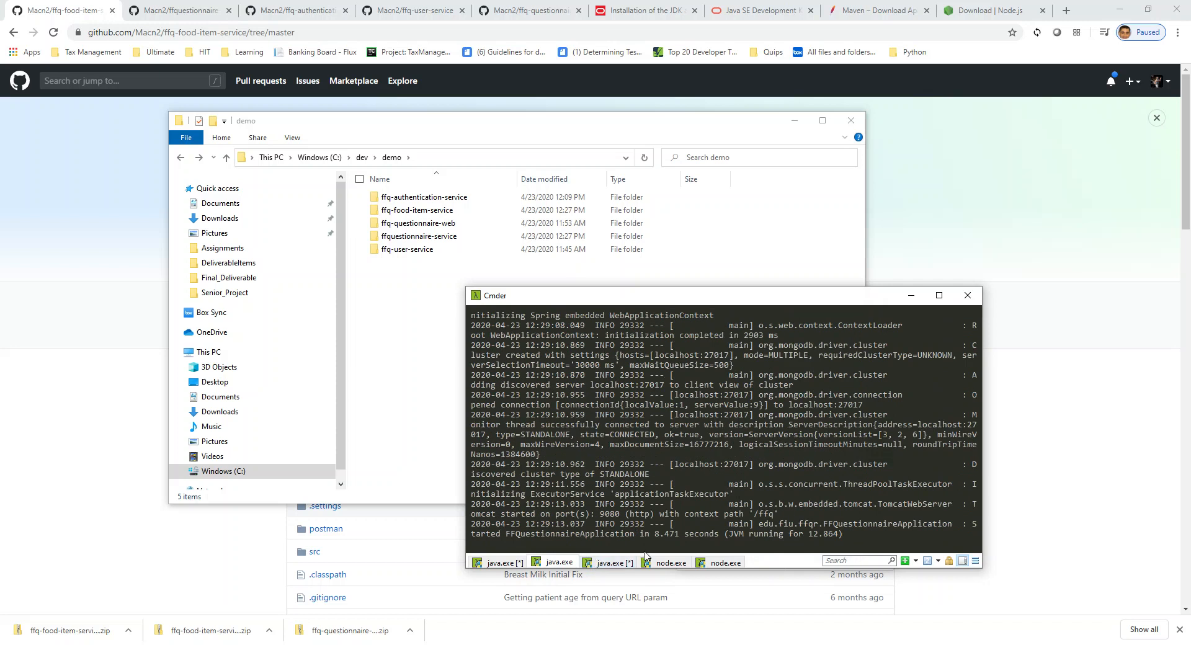
Review the food item service's output for the loaded nutrients, food item recommendations and food descriptions.
left_click(621, 562)
scroll(604, 494, "up", 10)
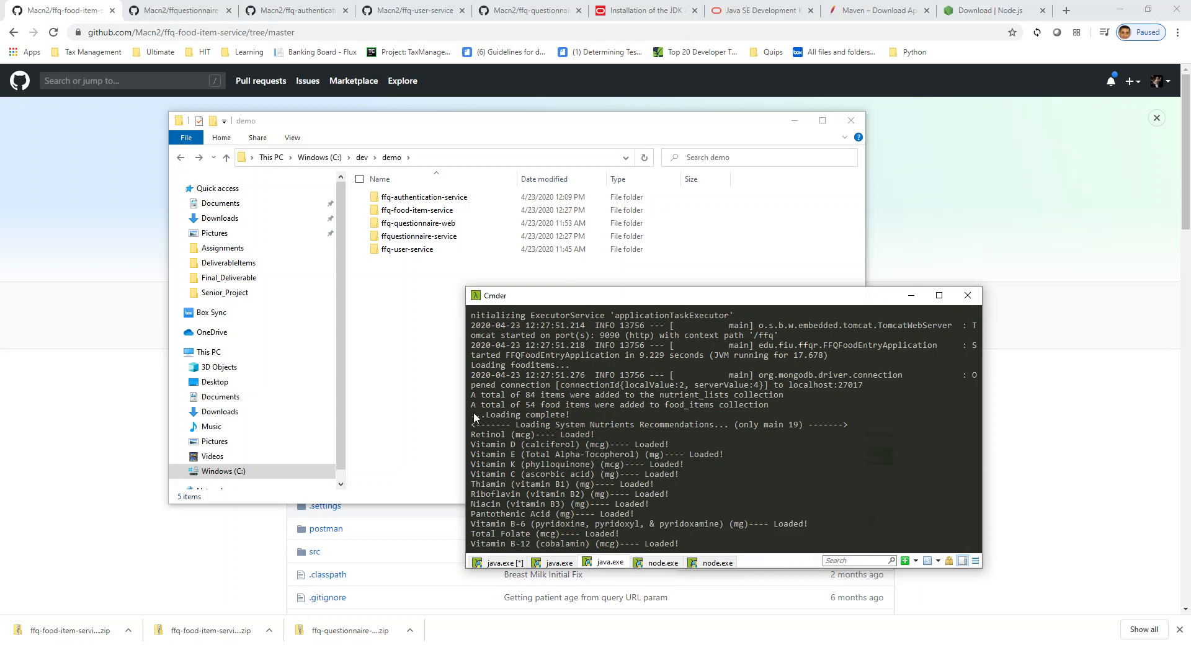
scroll(593, 451, "down", 4)
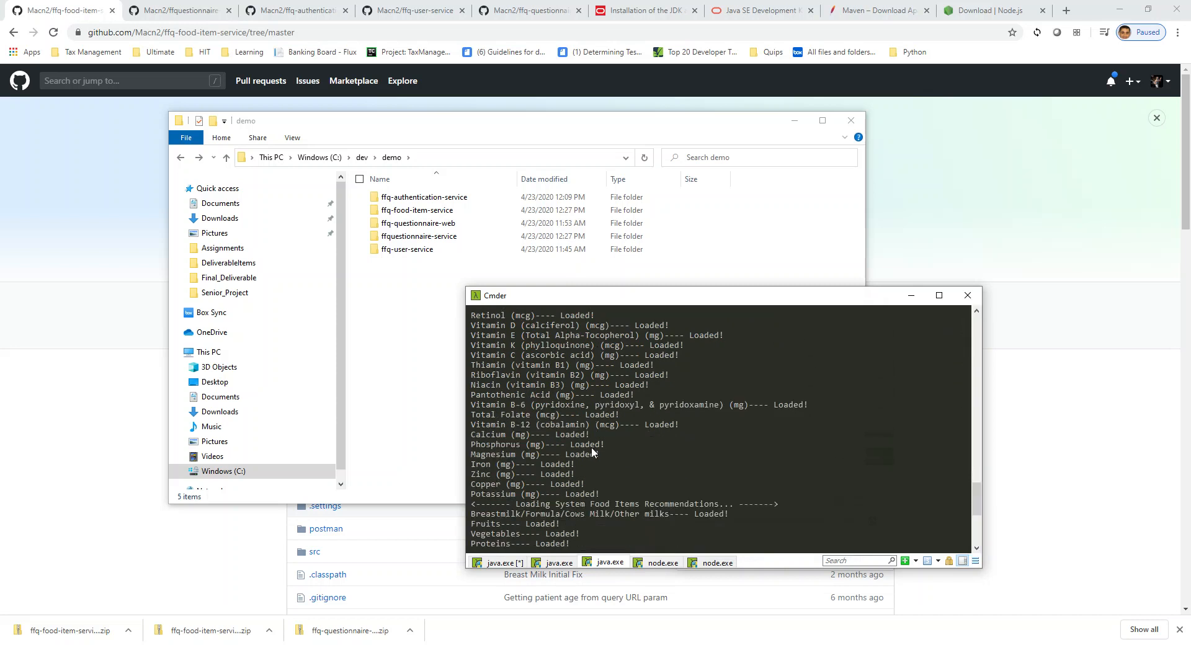
scroll(591, 452, "down", 4)
scroll(590, 449, "down", 2)
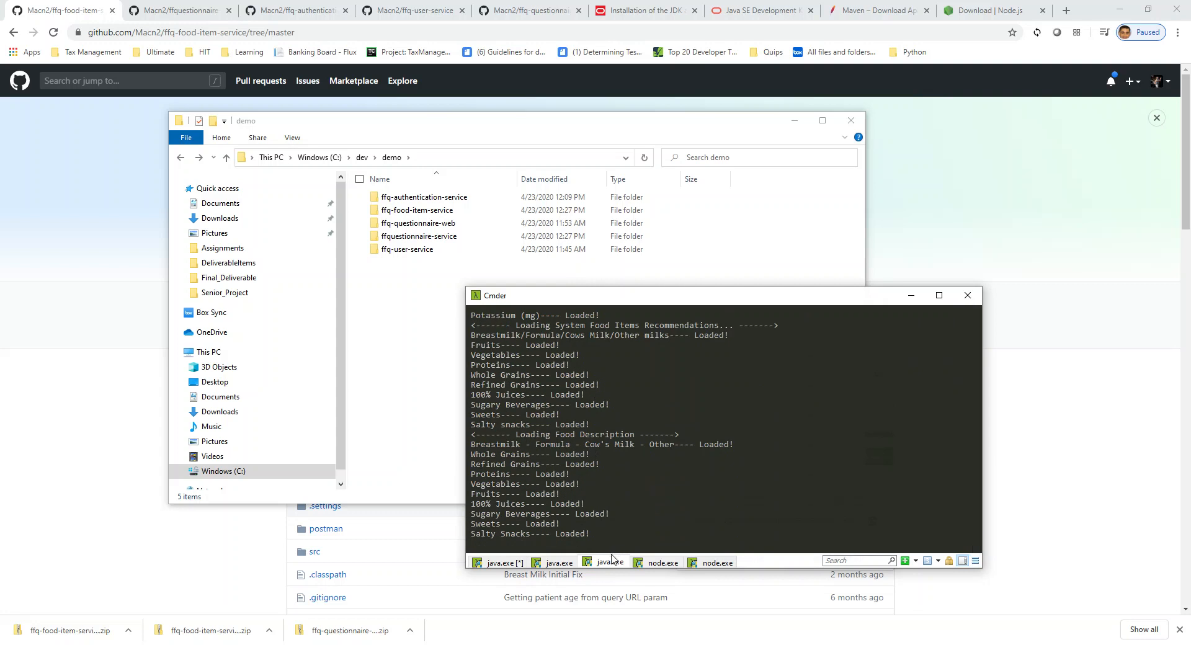
scroll(622, 513, "up", 1)
scroll(623, 513, "down", 1)
Check the startup output of the user, questionnaire, food item, web and authentication services in their terminals.
left_click(503, 563)
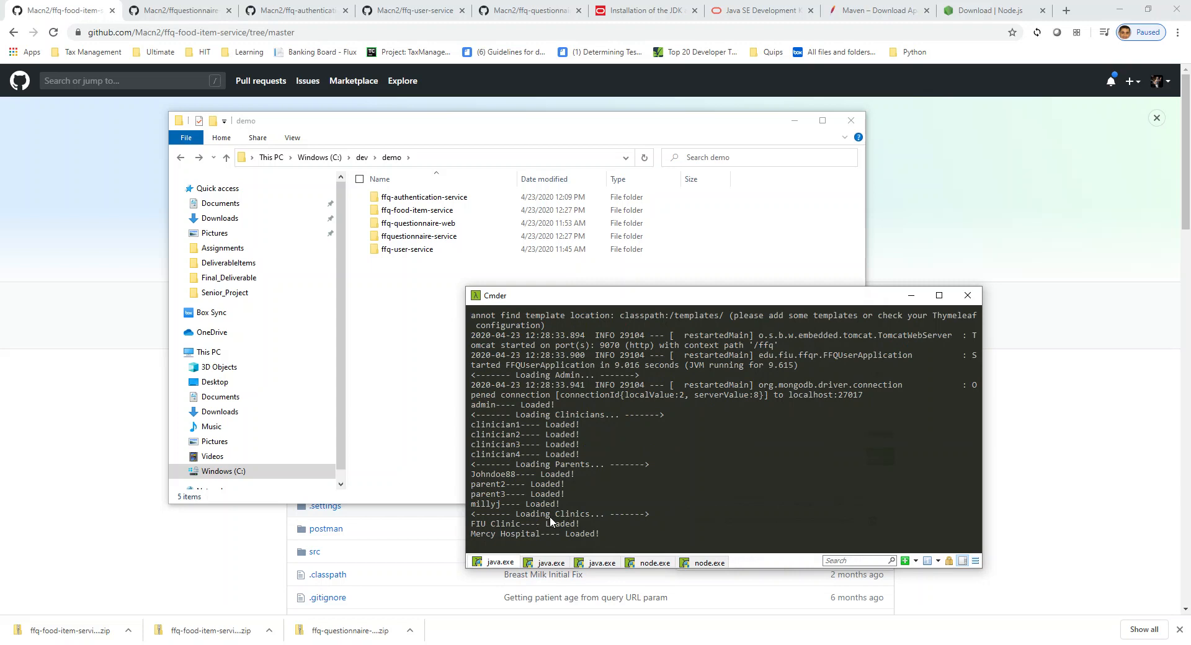
left_click(558, 563)
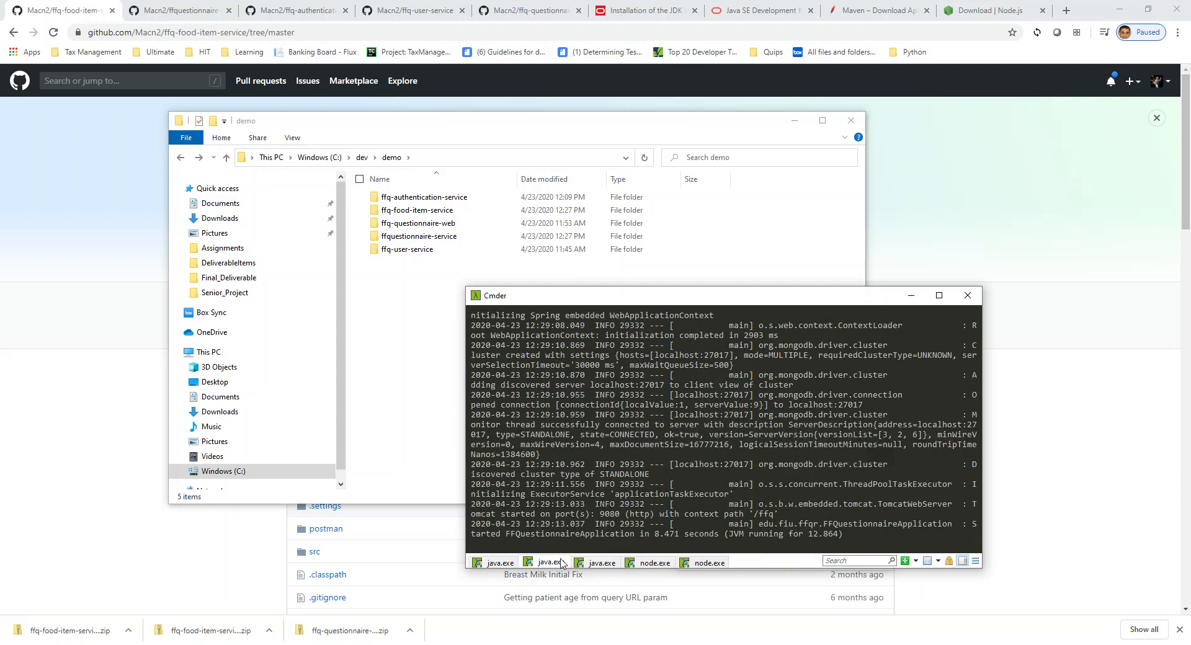
left_click(606, 566)
left_click(648, 565)
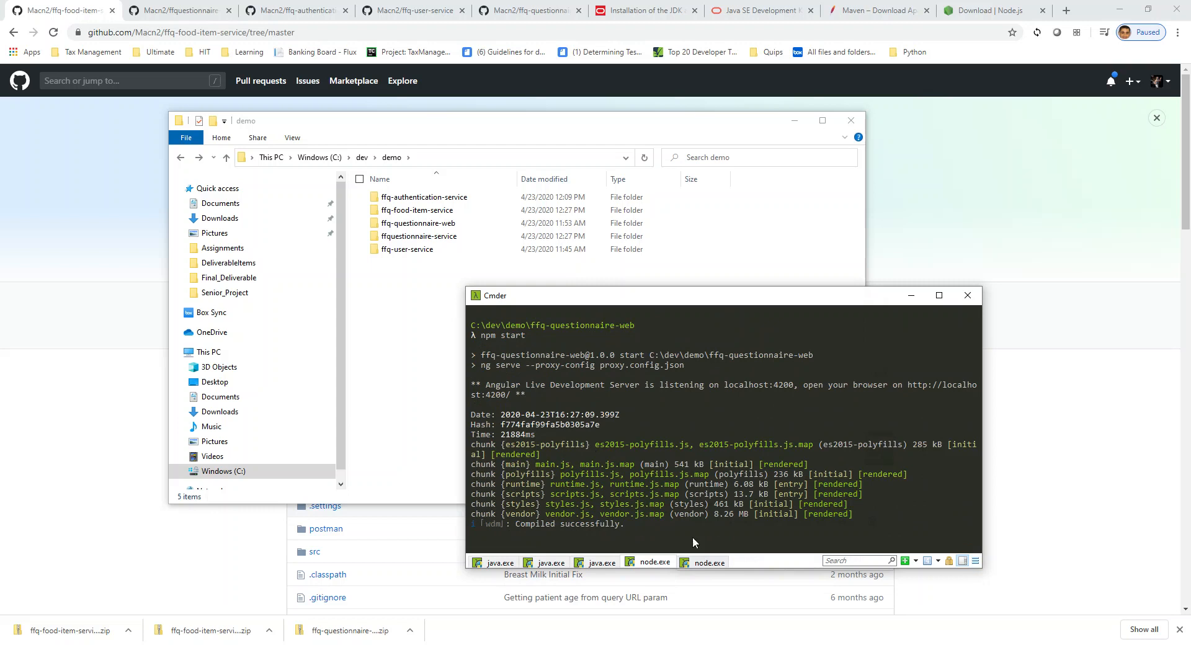
left_click(704, 563)
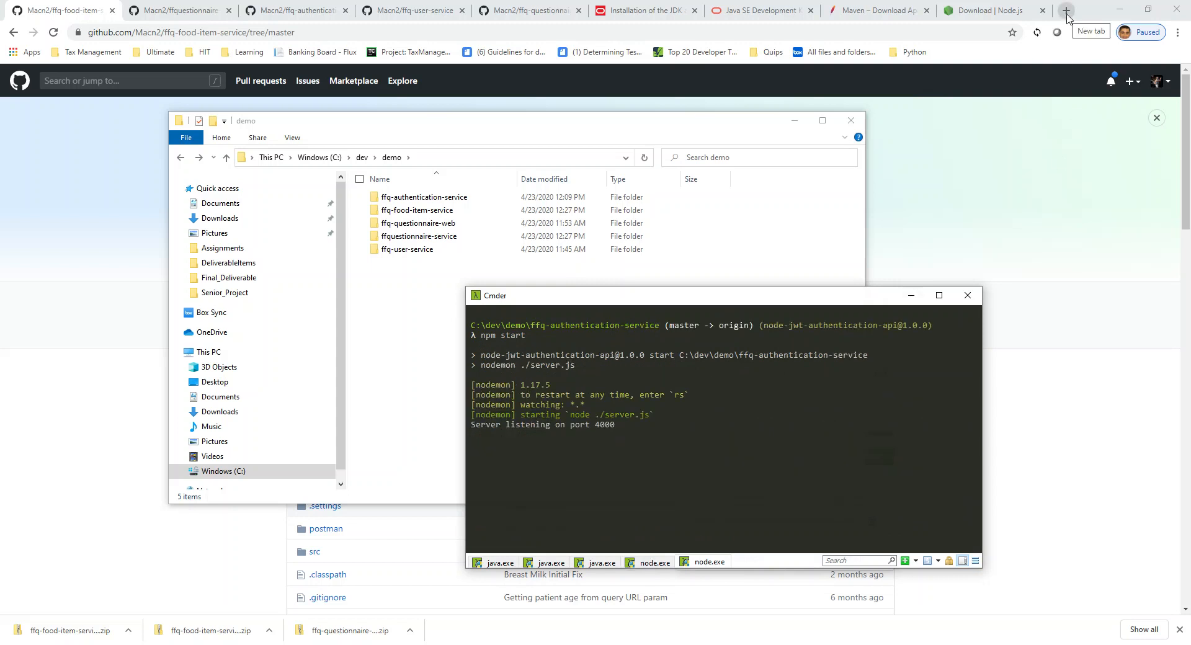
left_click(602, 563)
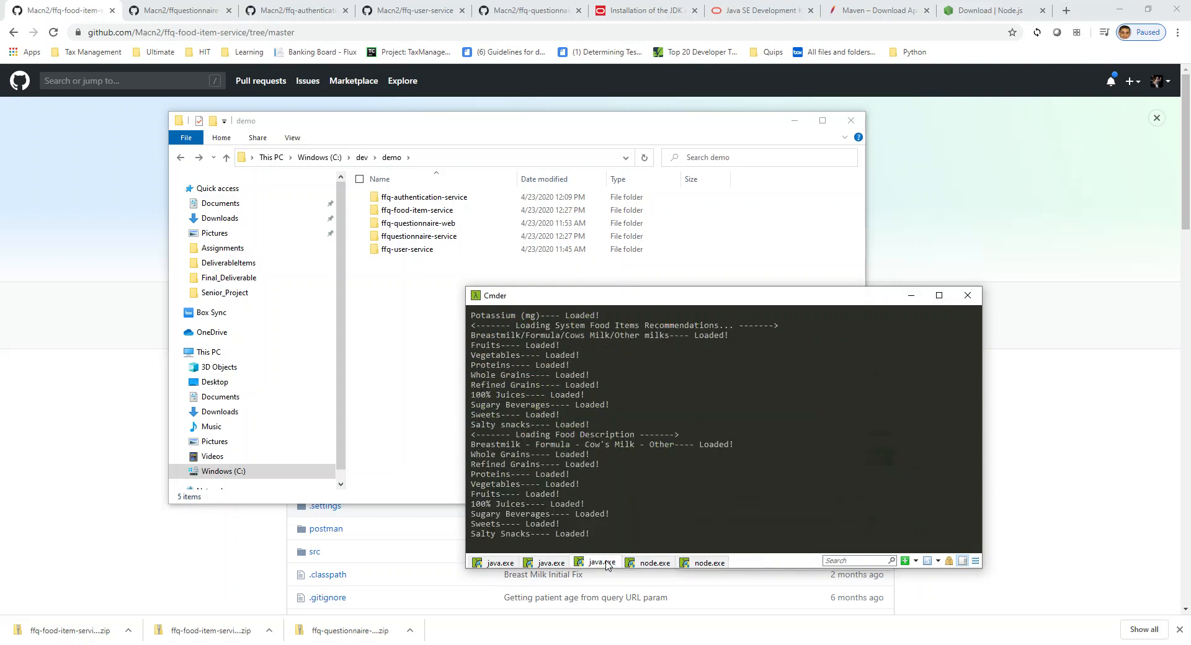
left_click(648, 563)
left_click(702, 563)
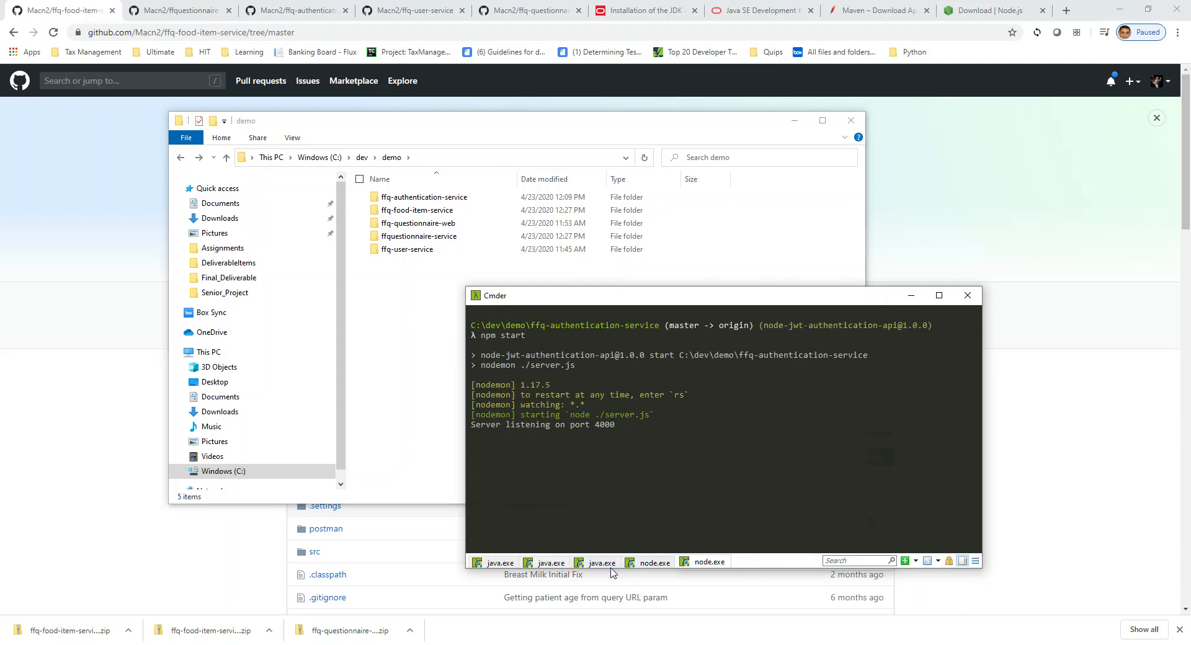
left_click(648, 563)
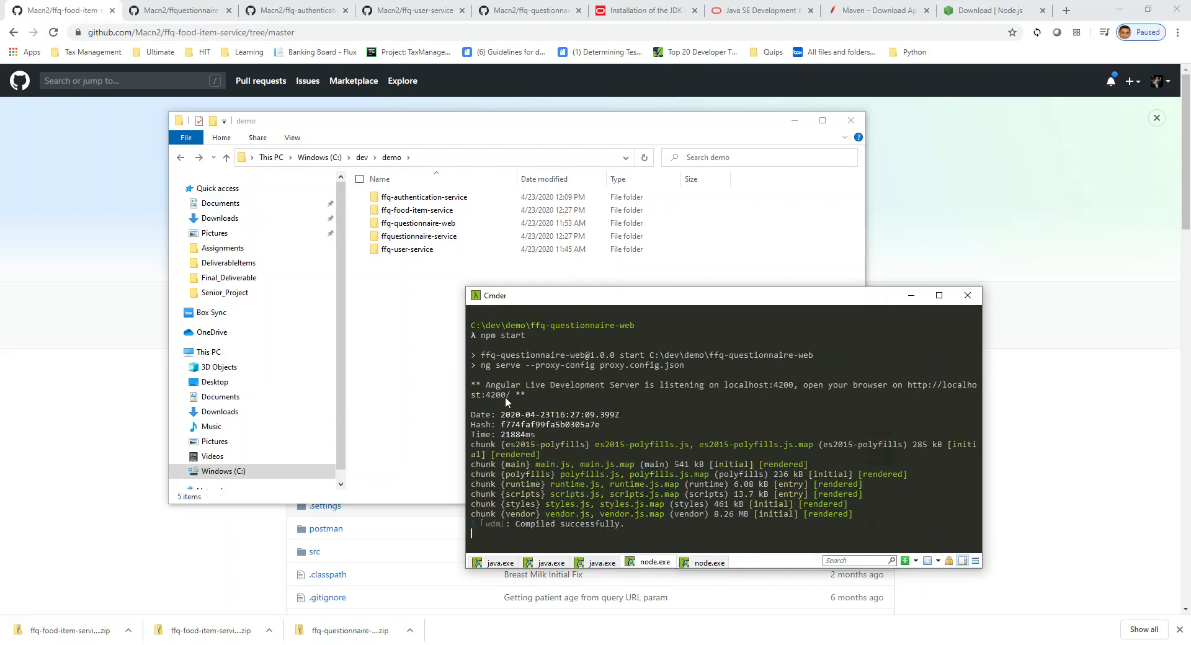
left_click_drag(507, 395, 912, 388)
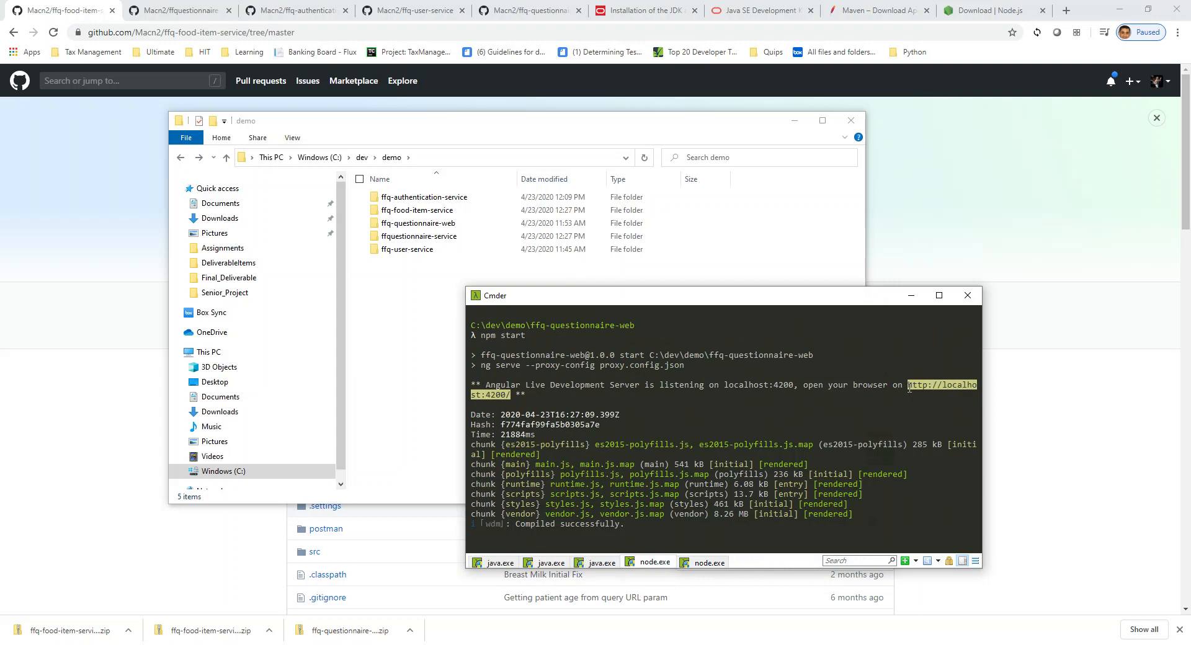
left_click(1067, 11)
key("ctrl+v")
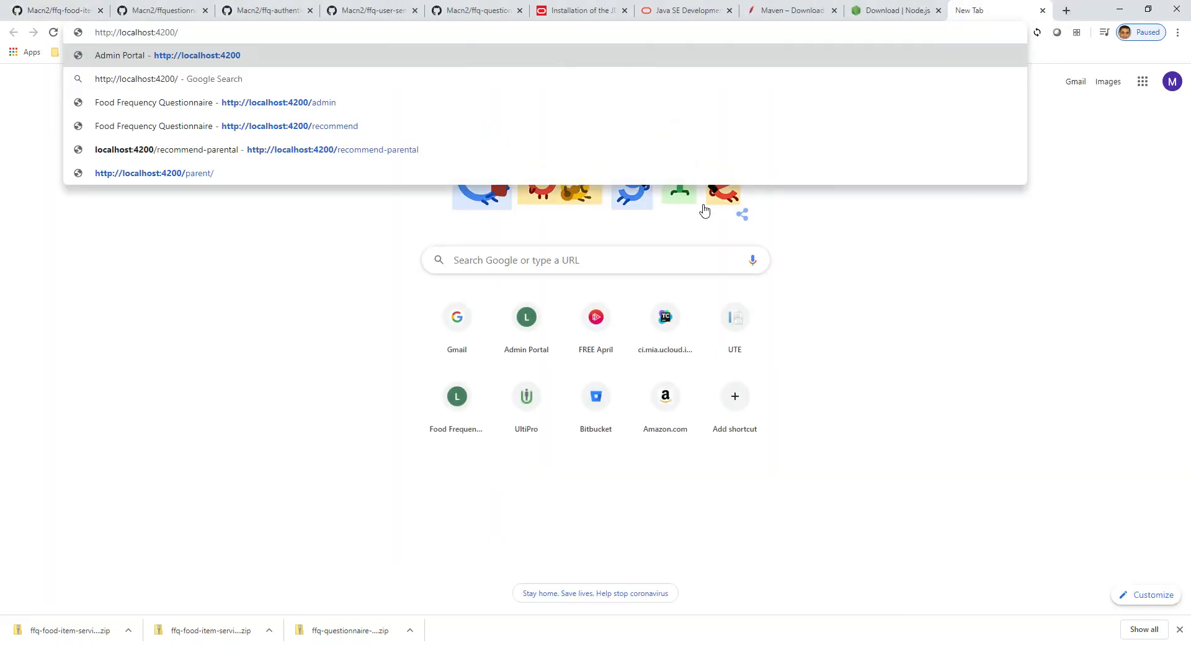
key("Return")
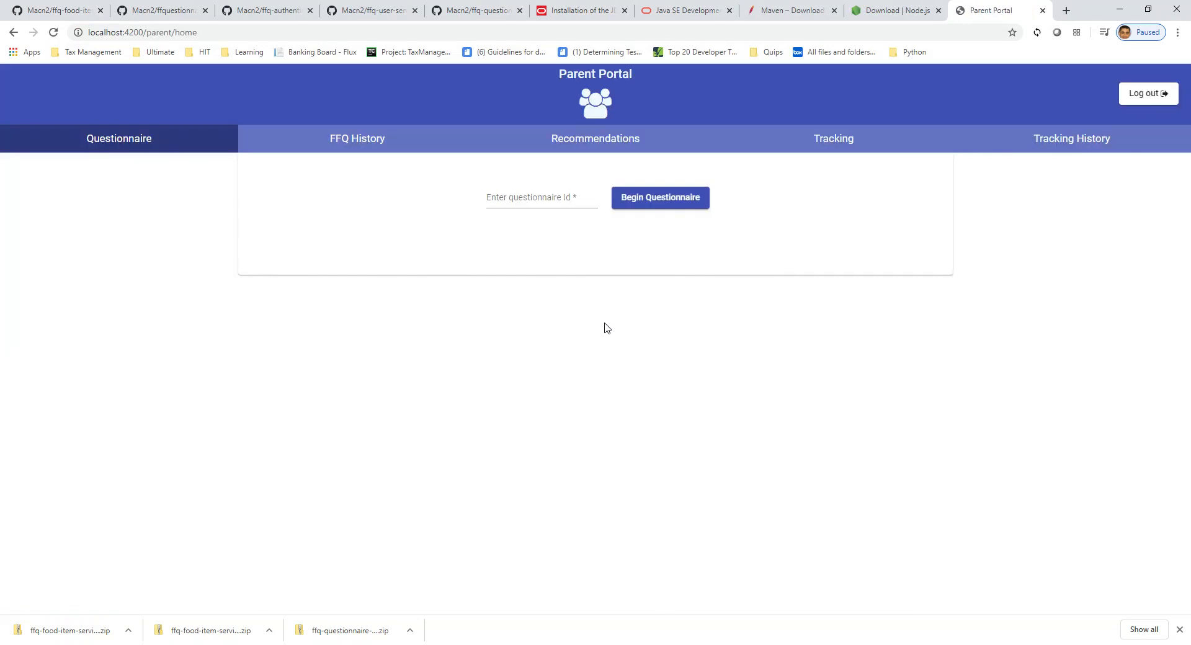
Log out of the Parent Portal and point out the Login Page heading.
left_click(1143, 98)
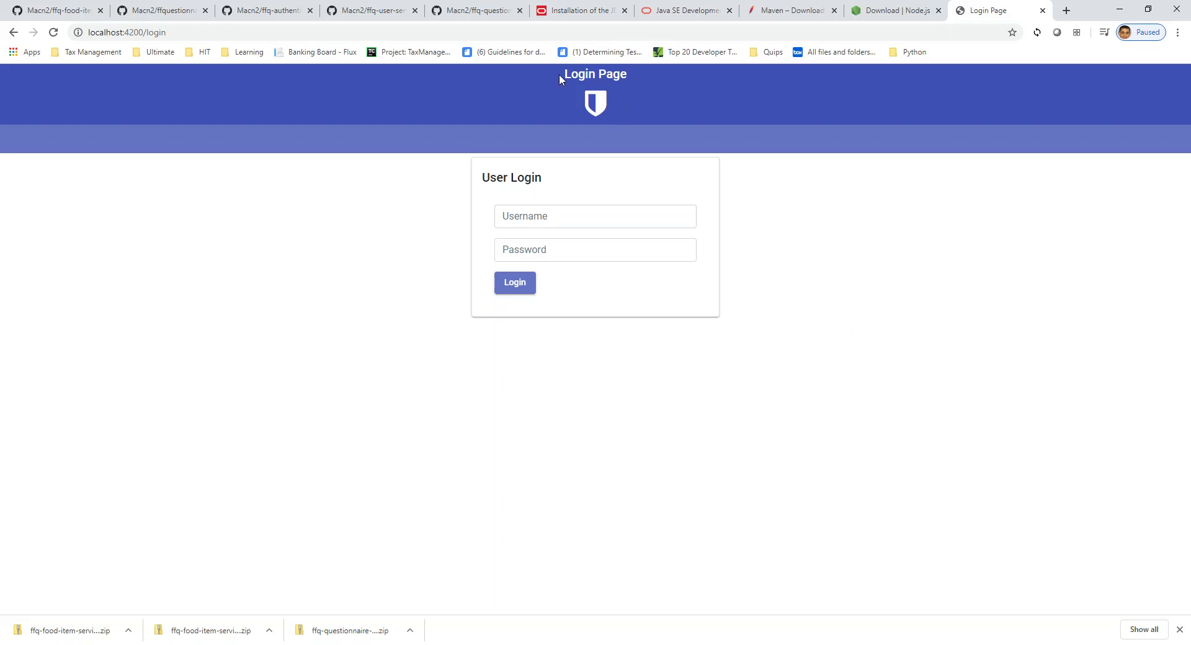
left_click_drag(559, 77, 645, 117)
left_click(750, 341)
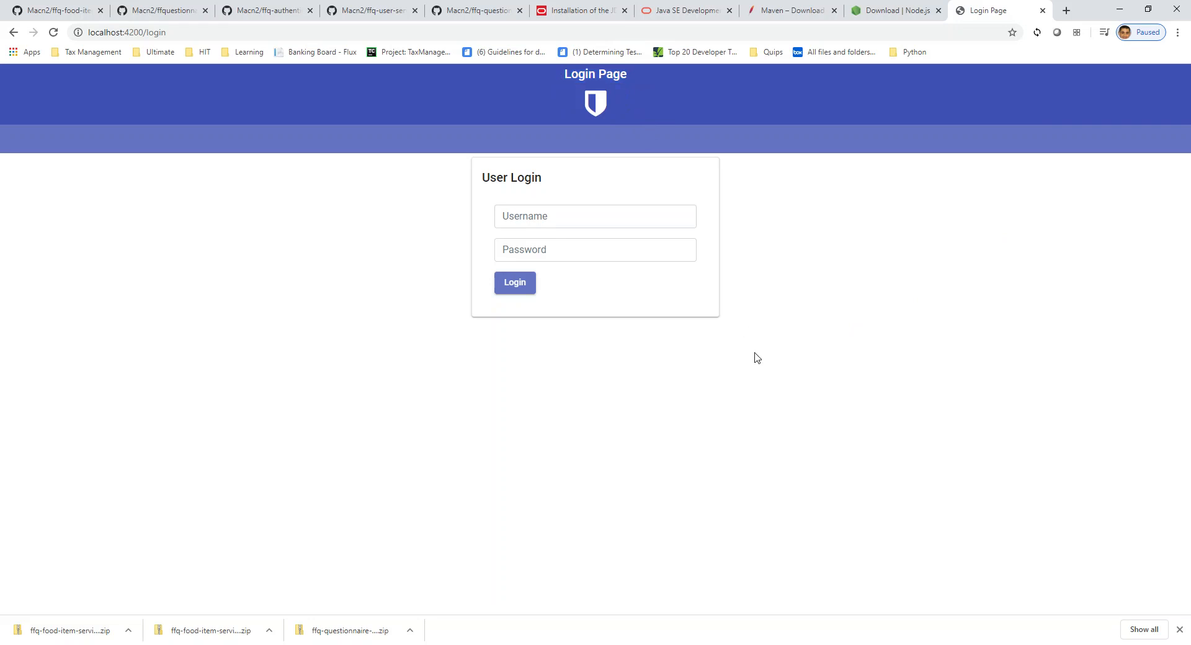